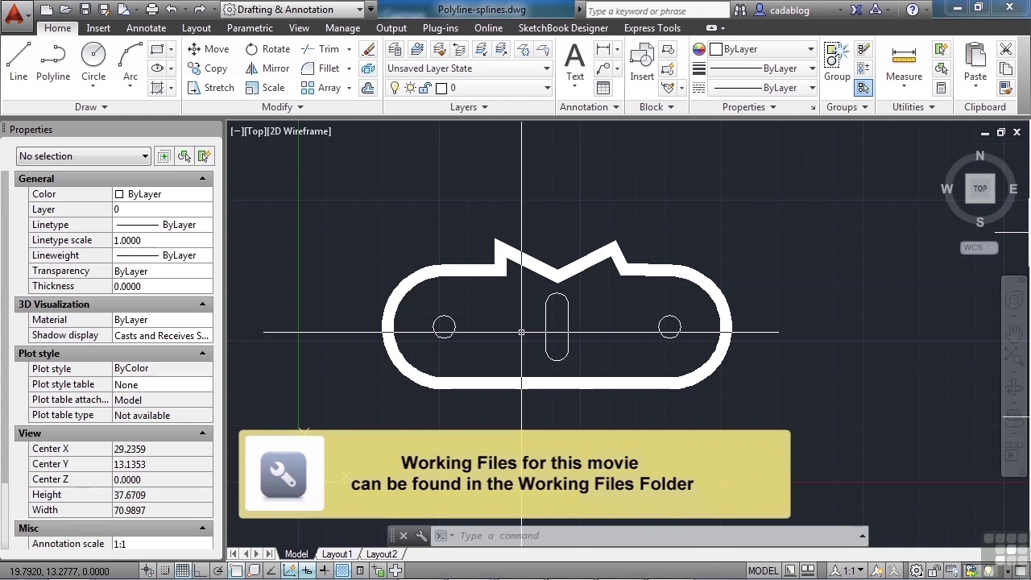
Zoom and pan to show the circle and the other closed fit-point spline curves.
{"action": "scroll", "coordinate": [497, 269], "scroll_direction": "down", "scroll_amount": 5}
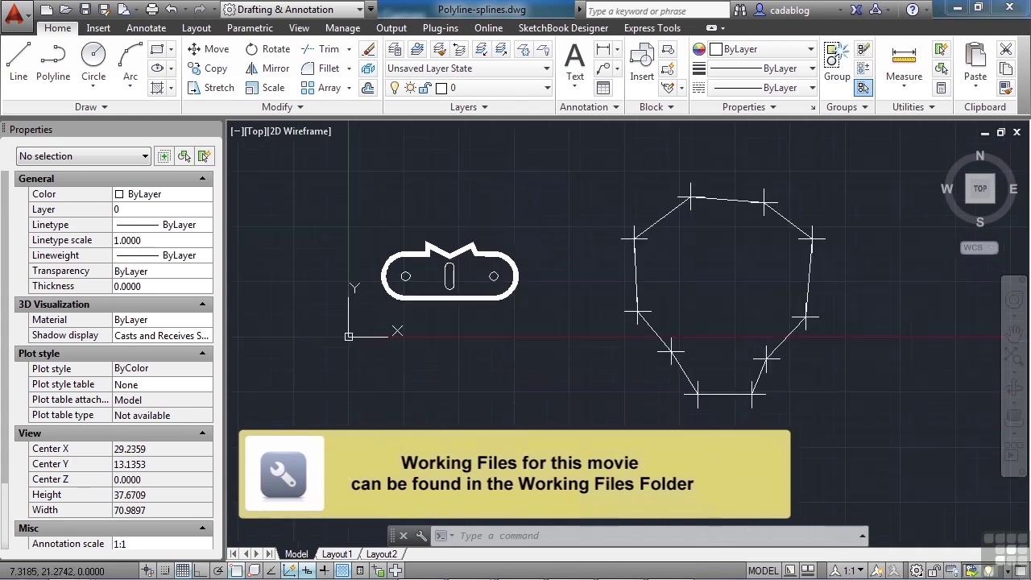
{"action": "middle_click_drag", "start_coordinate": [469, 268], "coordinate": [504, 233]}
{"action": "scroll", "coordinate": [503, 234], "scroll_direction": "down", "scroll_amount": 3}
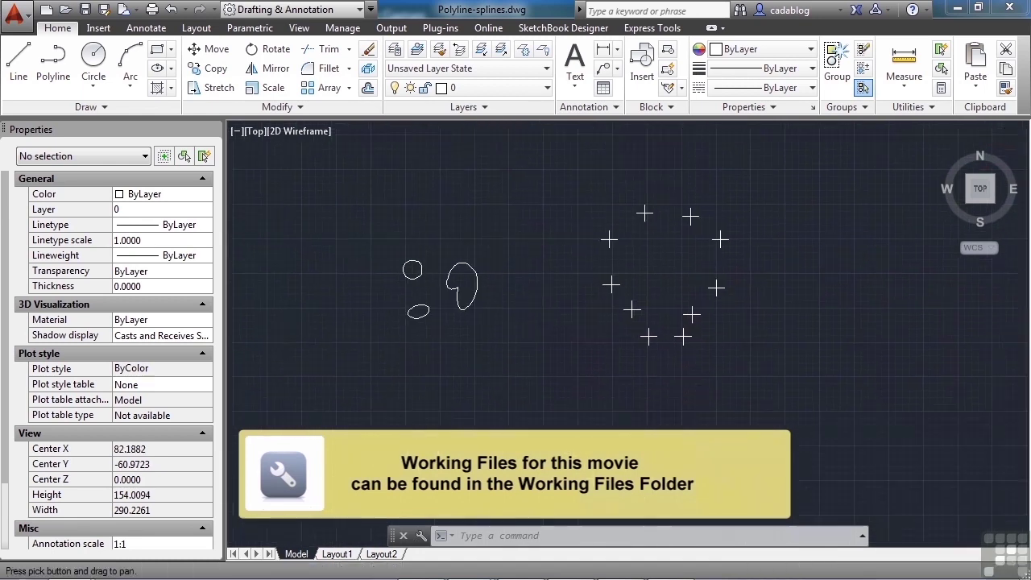
{"action": "scroll", "coordinate": [424, 284], "scroll_direction": "up", "scroll_amount": 8}
Select the circle spline and display its control vertices instead of fit points.
{"action": "left_click", "coordinate": [424, 285]}
{"action": "left_click", "coordinate": [406, 320]}
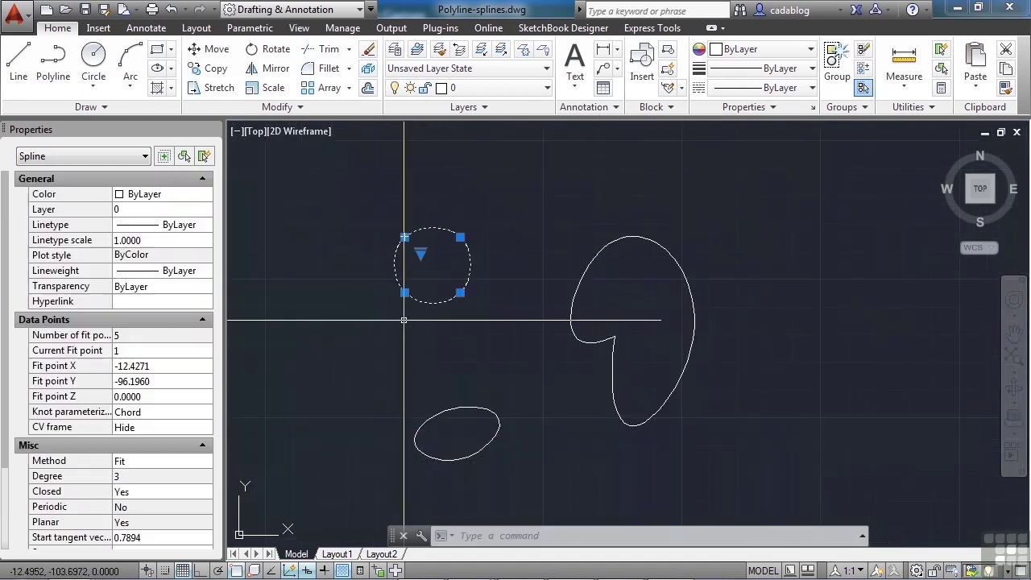
{"action": "scroll", "coordinate": [406, 334], "scroll_direction": "up", "scroll_amount": 3}
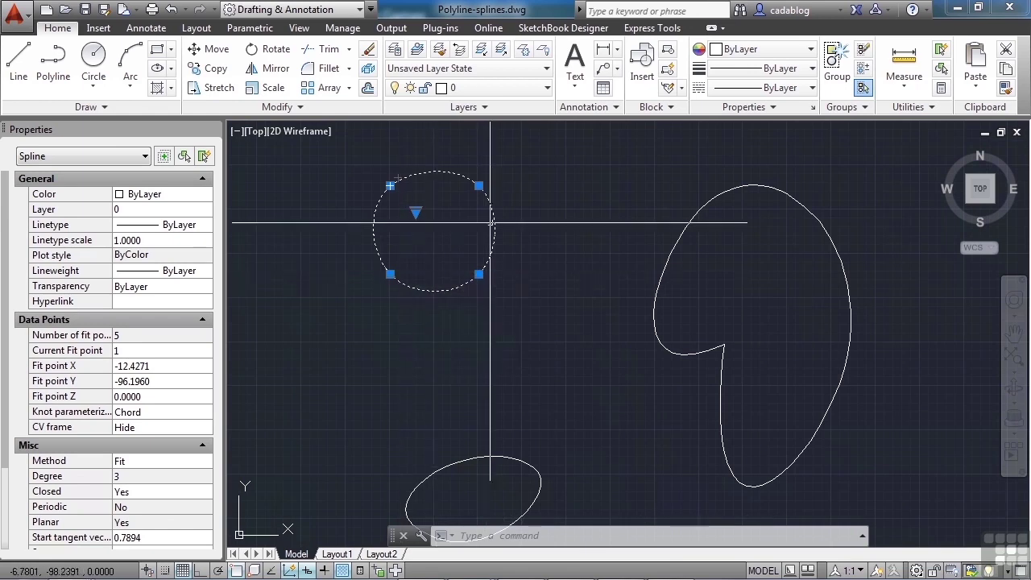
{"action": "middle_click_drag", "start_coordinate": [441, 216], "coordinate": [449, 209]}
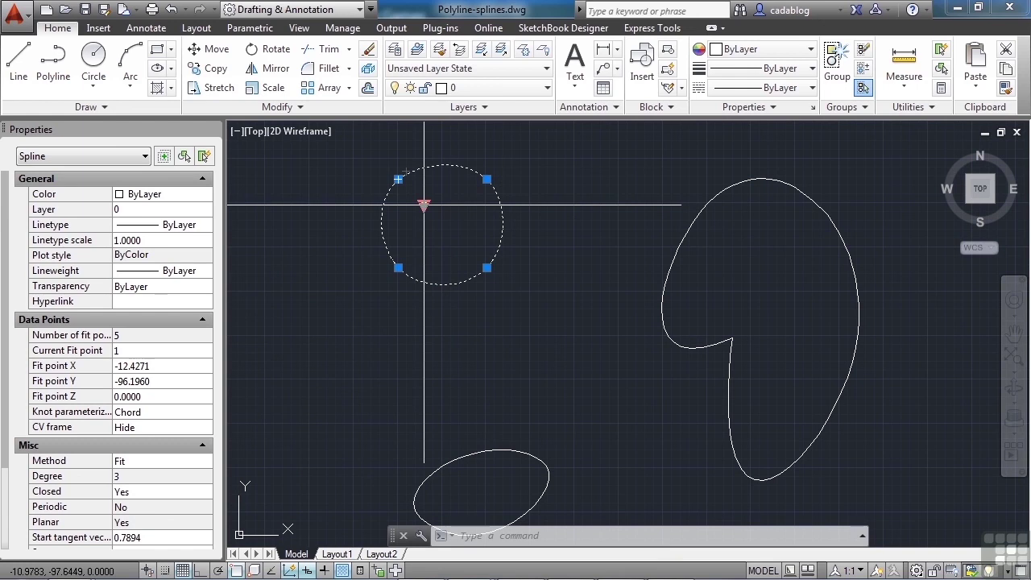
{"action": "mouse_move", "coordinate": [424, 205]}
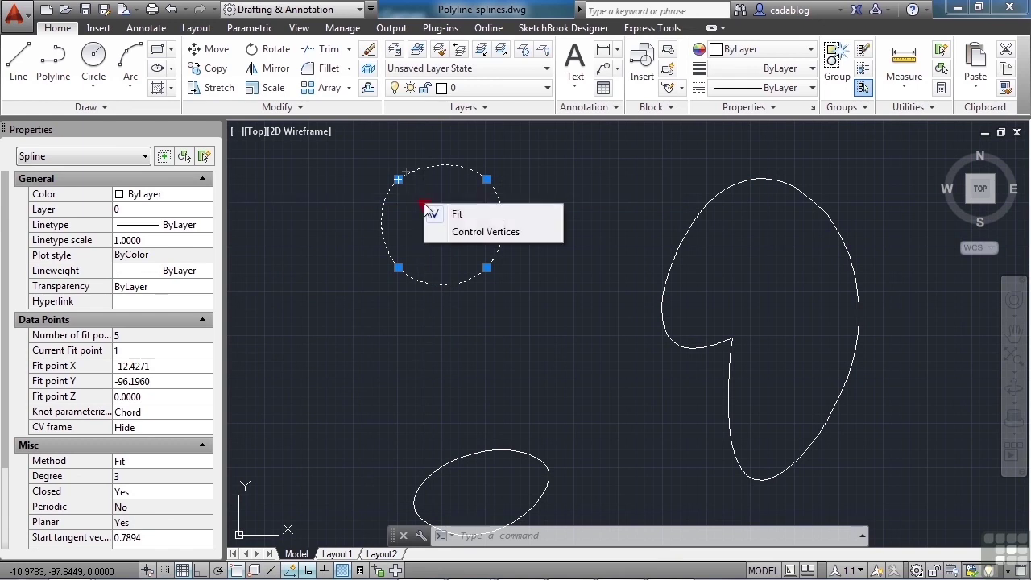
{"action": "left_click", "coordinate": [463, 232]}
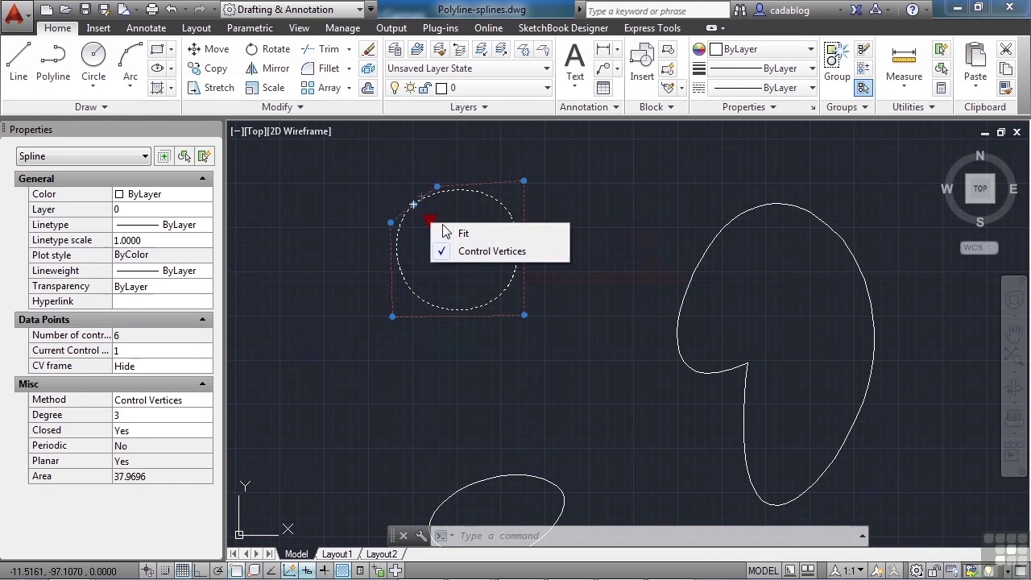
{"action": "left_click", "coordinate": [451, 233]}
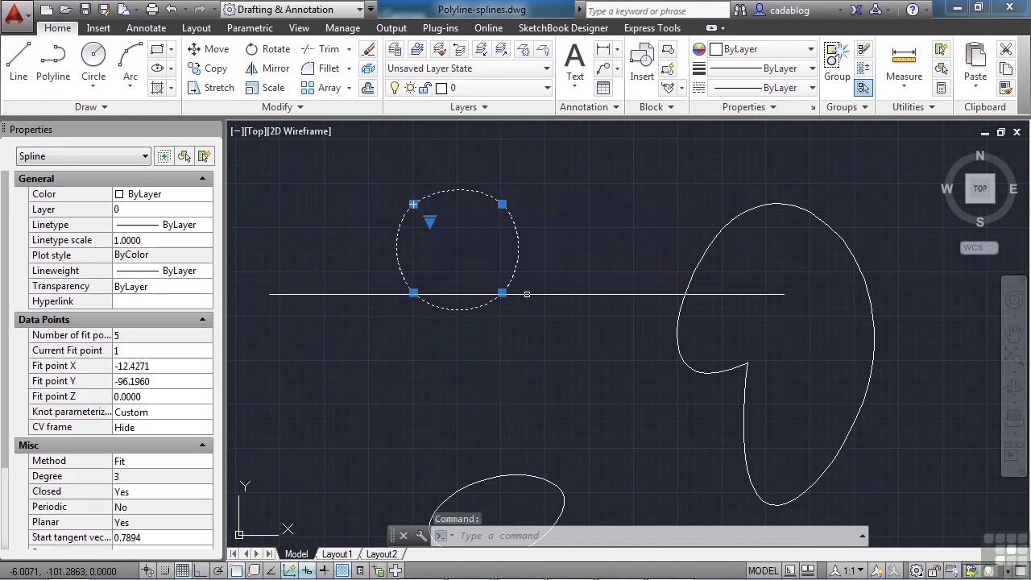
{"action": "mouse_move", "coordinate": [429, 221]}
{"action": "left_click", "coordinate": [467, 250]}
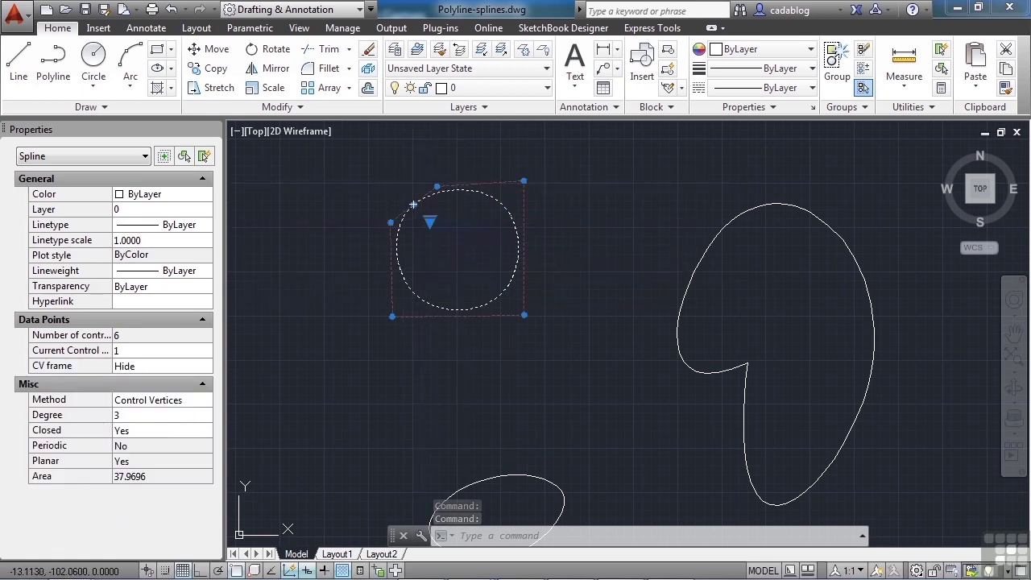
Stretch the lower-left control vertex downward, reshaping the circle into an egg of area 44.1050.
{"action": "left_click", "coordinate": [391, 315]}
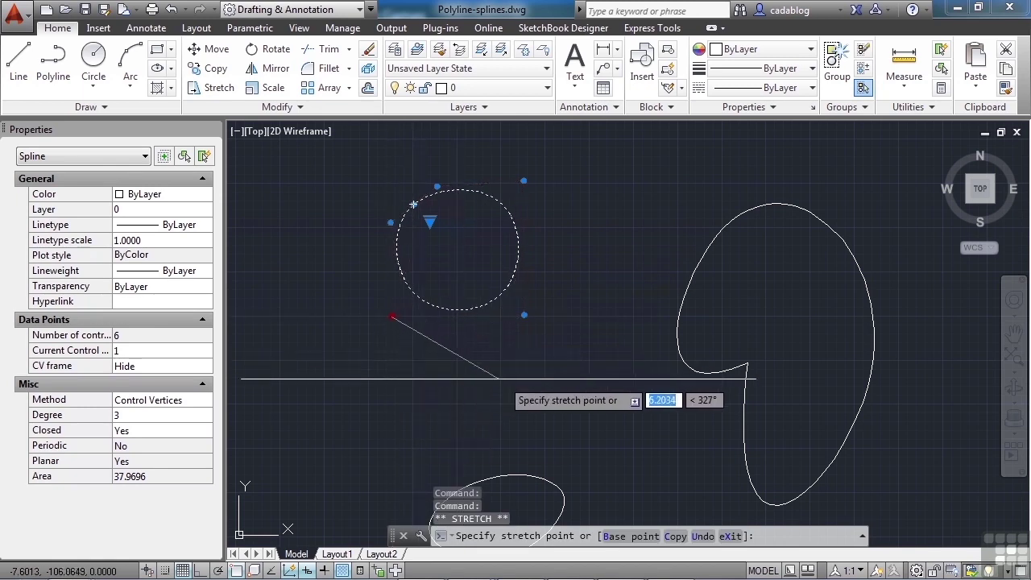
{"action": "left_click", "coordinate": [428, 376]}
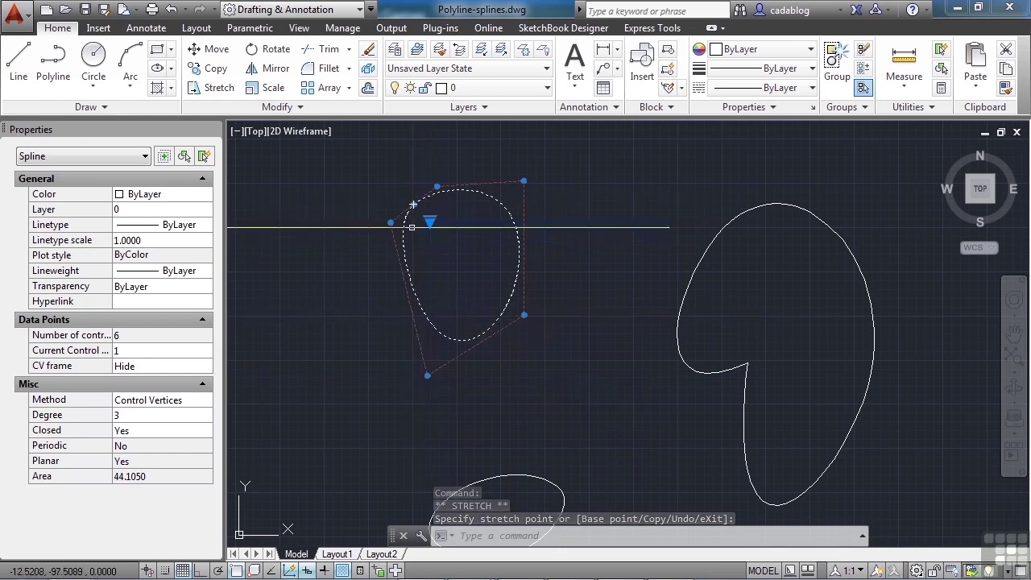
{"action": "key", "text": "Escape"}
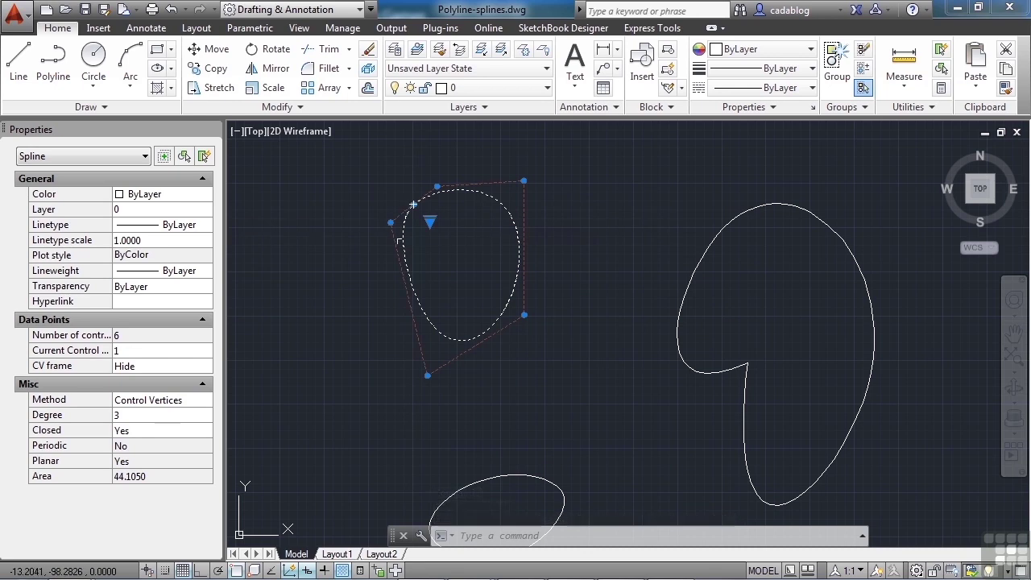
Return the spline to its 5 fit points and stretch the lower fit point left.
{"action": "mouse_move", "coordinate": [429, 222]}
{"action": "left_click", "coordinate": [463, 231]}
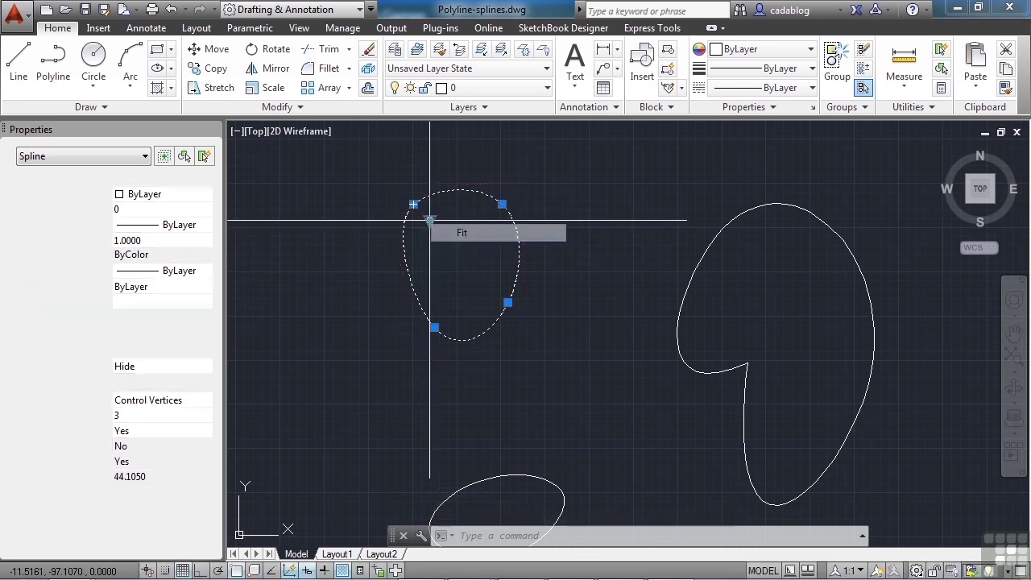
{"action": "mouse_move", "coordinate": [435, 326]}
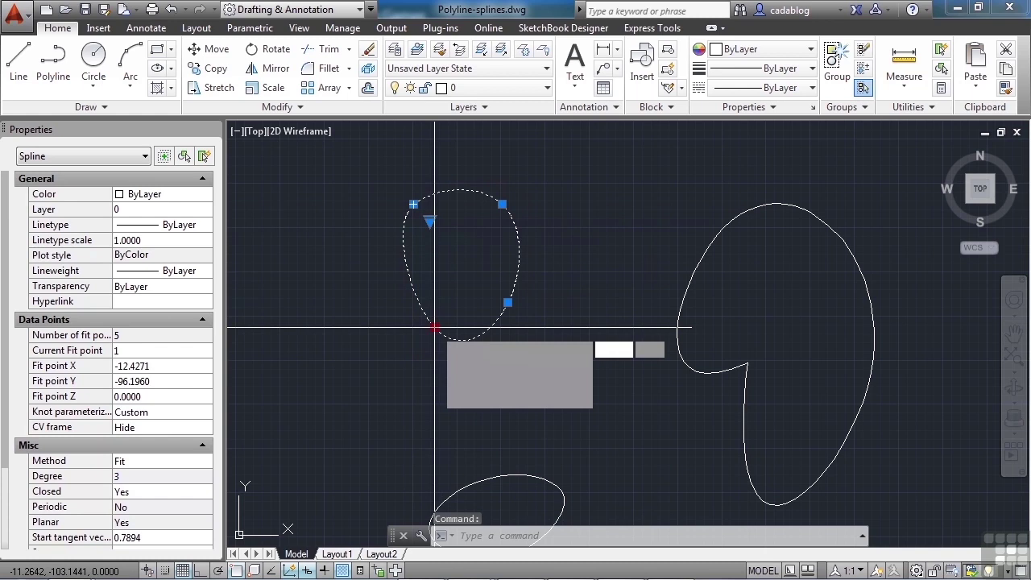
{"action": "left_click", "coordinate": [435, 327]}
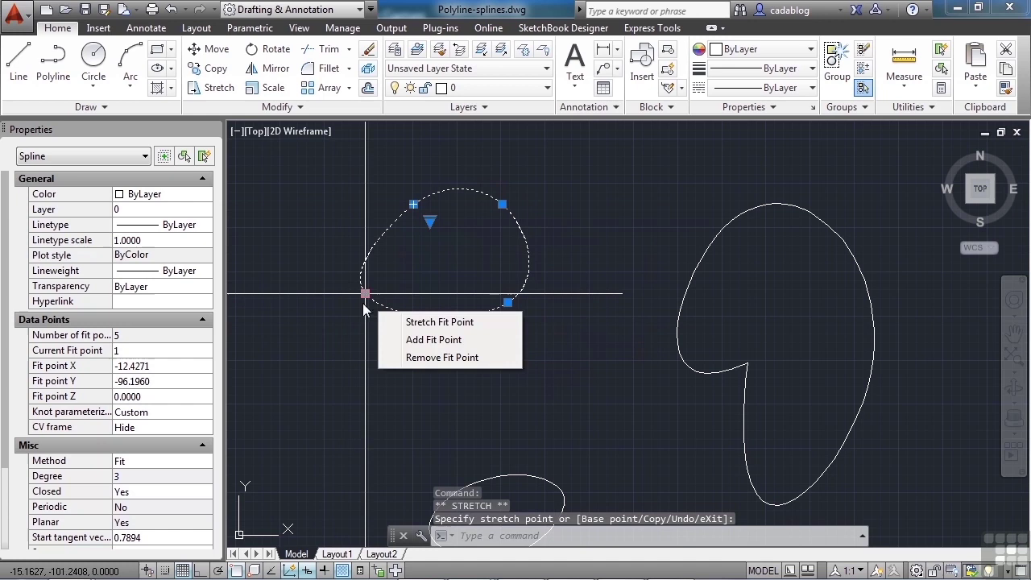
{"action": "key", "text": "Escape"}
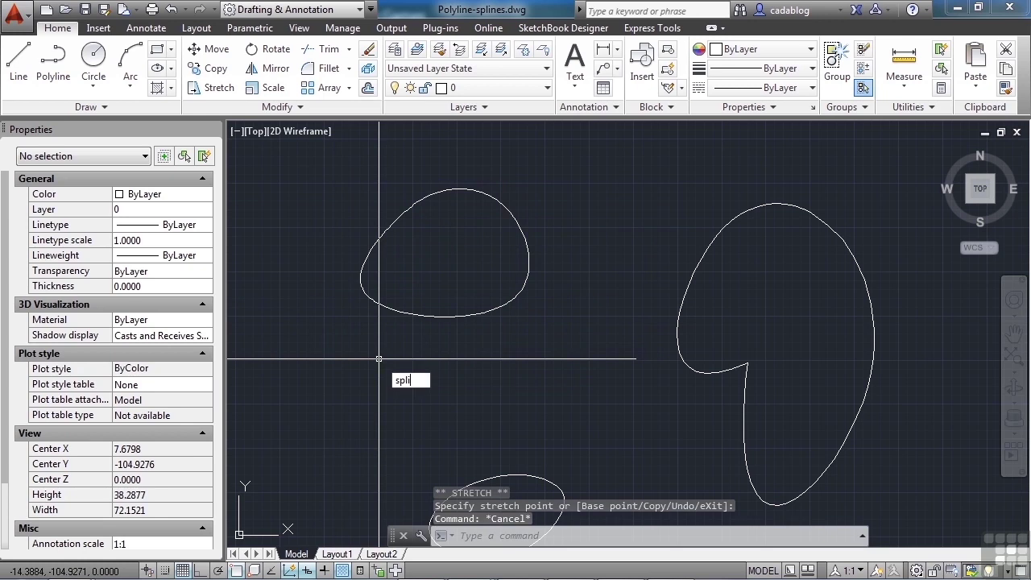
Draw a closed spline through the ten marker points, forming a loop tapering toward the bottom.
{"action": "key", "text": "Return"}
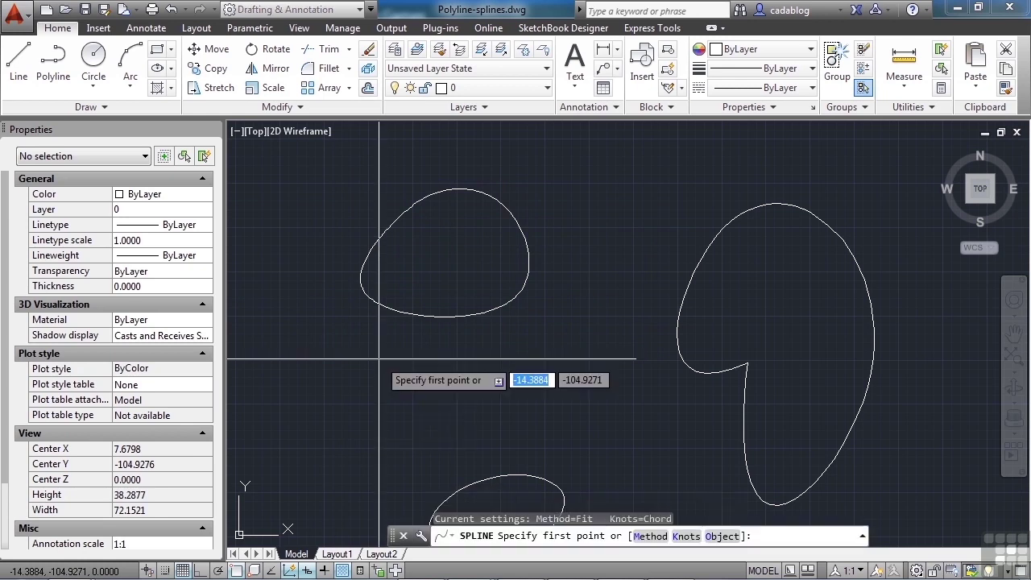
{"action": "scroll", "coordinate": [378, 359], "scroll_direction": "down", "scroll_amount": 5}
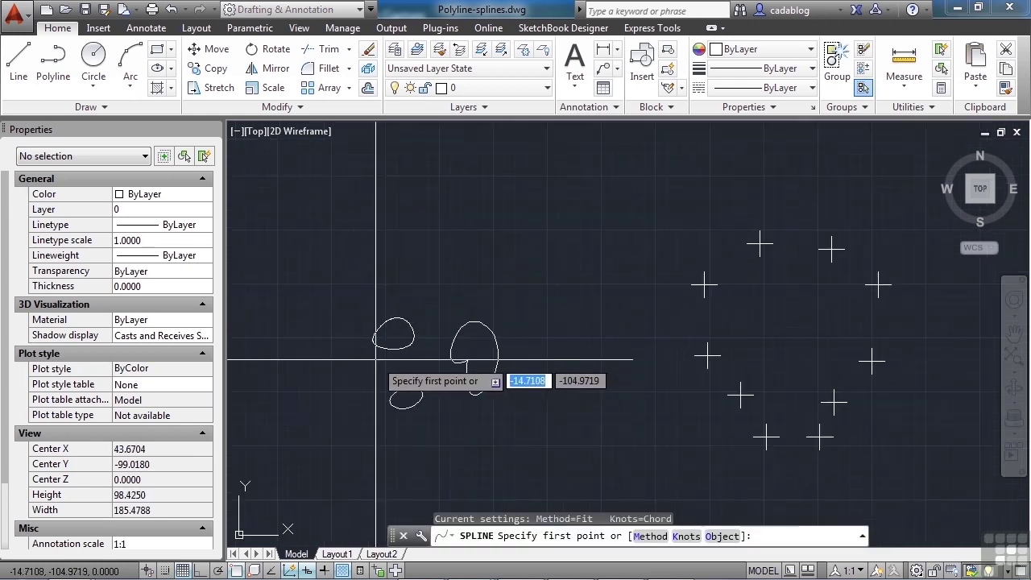
{"action": "left_click", "coordinate": [705, 284]}
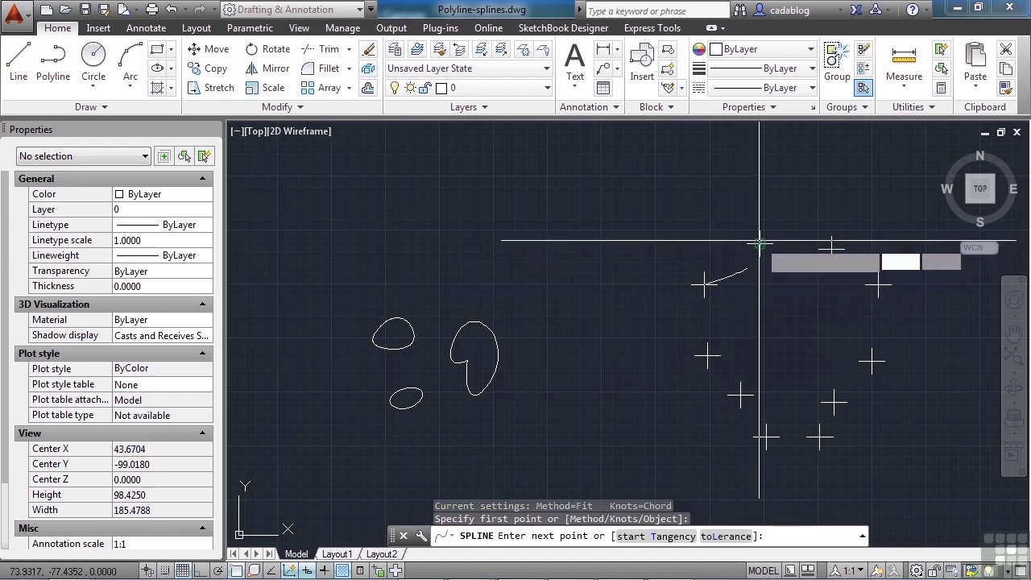
{"action": "left_click", "coordinate": [760, 244]}
{"action": "left_click", "coordinate": [831, 250]}
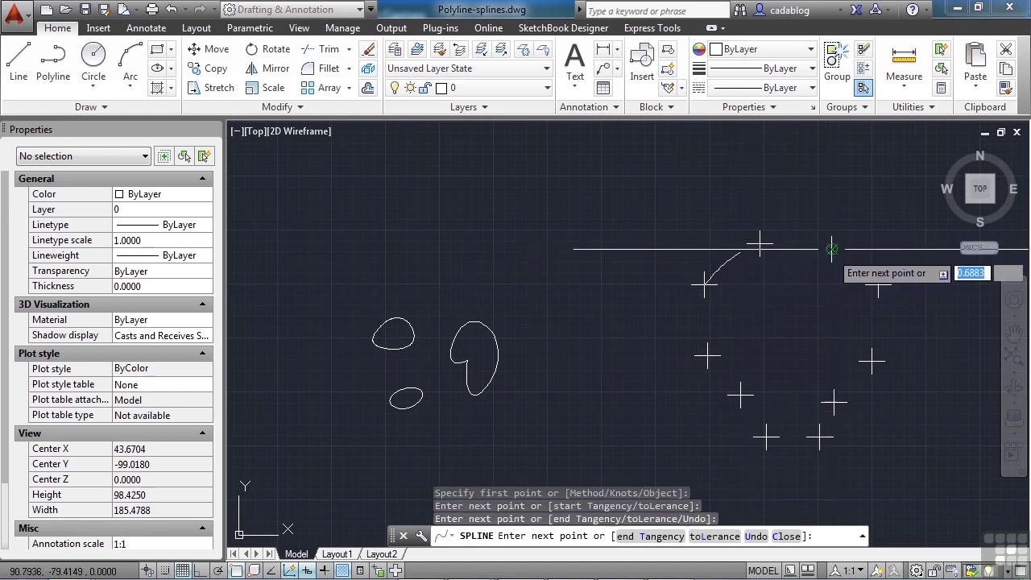
{"action": "left_click", "coordinate": [877, 283]}
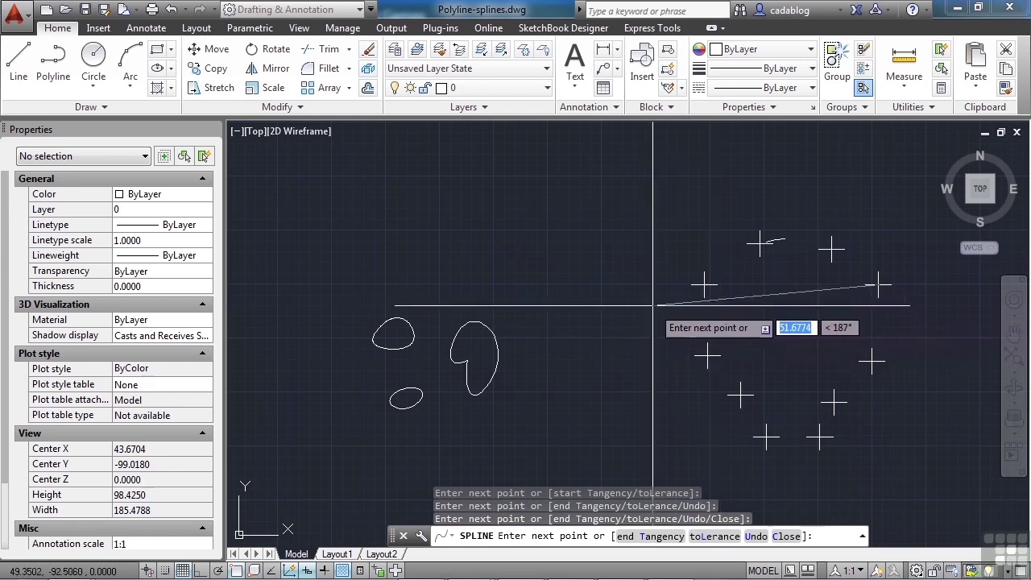
{"action": "left_click", "coordinate": [872, 360]}
{"action": "left_click", "coordinate": [834, 400]}
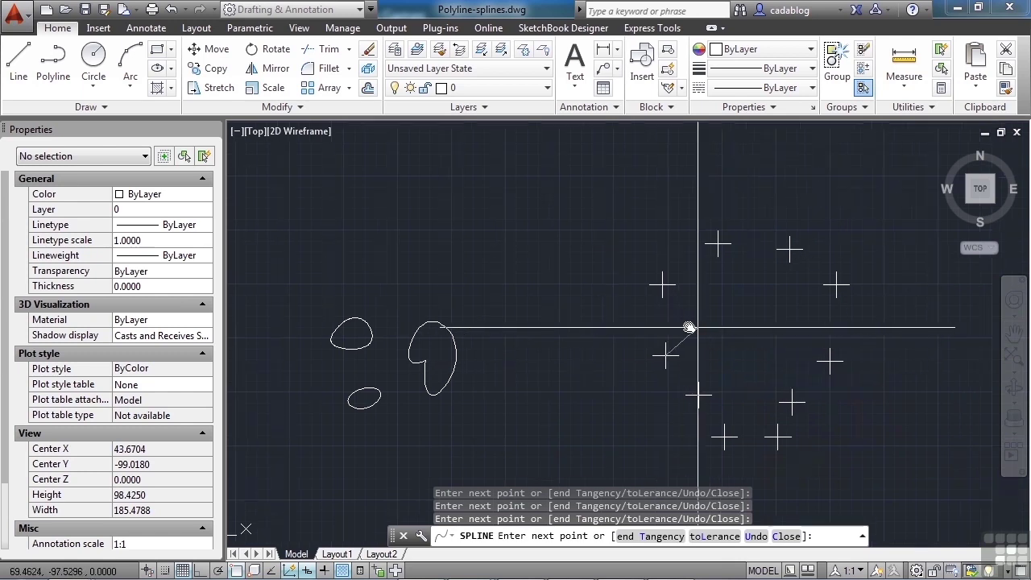
{"action": "scroll", "coordinate": [693, 335], "scroll_direction": "up", "scroll_amount": 2}
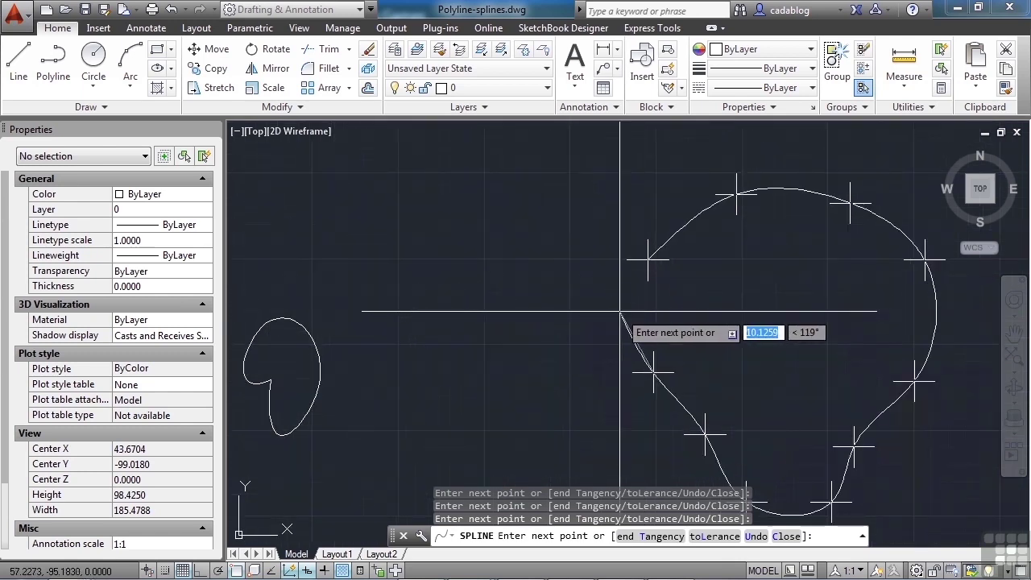
{"action": "key", "text": "Return"}
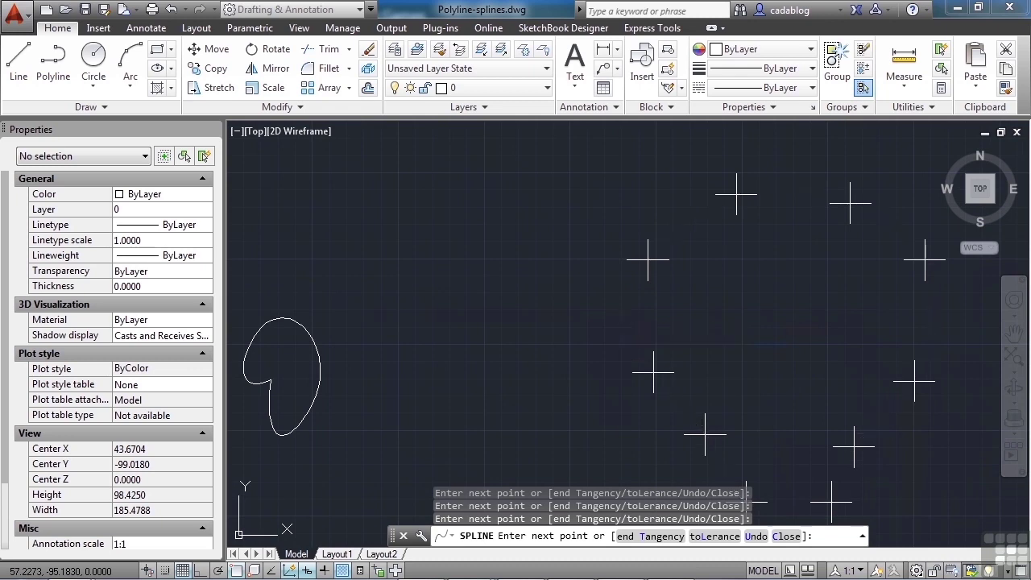
{"action": "scroll", "coordinate": [648, 276], "scroll_direction": "down", "scroll_amount": 8}
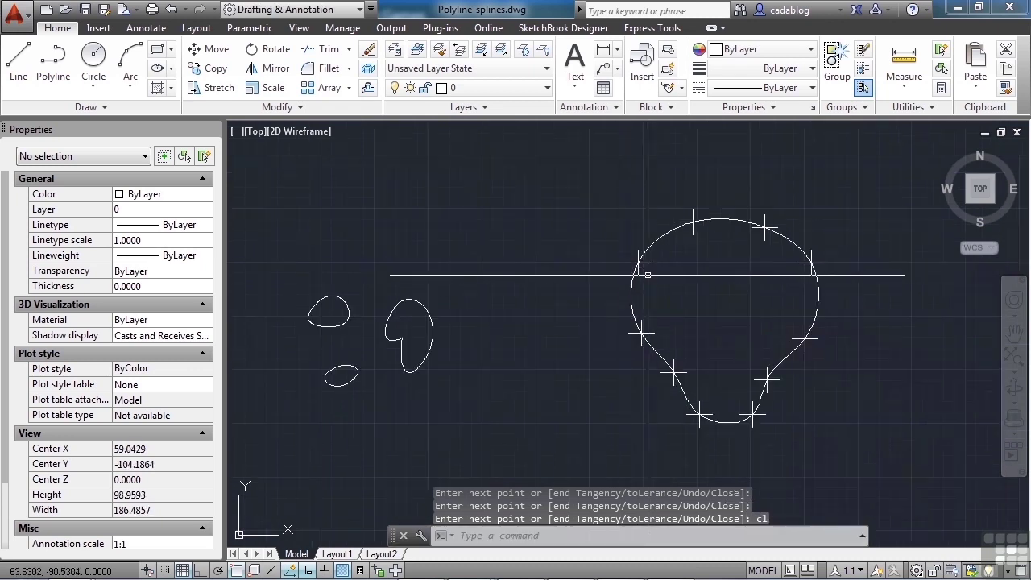
Convert the polygon polyline's right segment to an arc and pull it to bow inward.
{"action": "scroll", "coordinate": [656, 160], "scroll_direction": "up", "scroll_amount": 2}
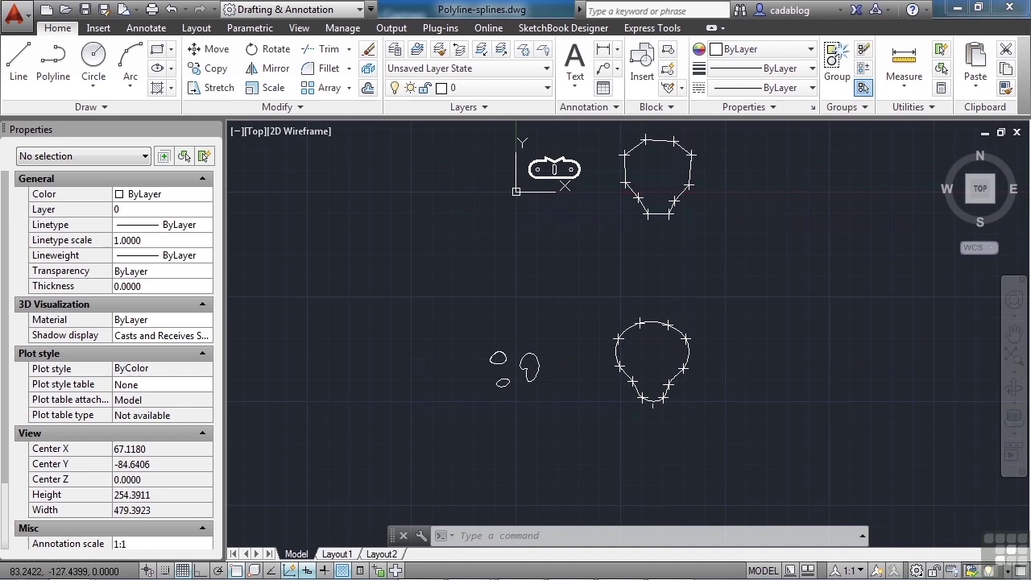
{"action": "scroll", "coordinate": [650, 256], "scroll_direction": "up", "scroll_amount": 4}
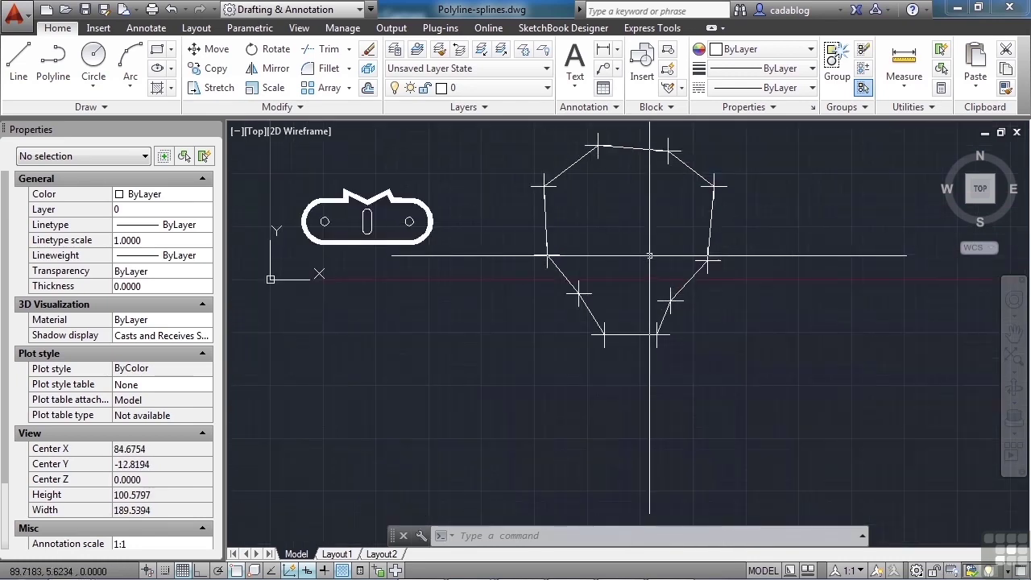
{"action": "middle_click_drag", "start_coordinate": [649, 255], "coordinate": [653, 337]}
{"action": "left_click", "coordinate": [713, 314]}
{"action": "mouse_move", "coordinate": [715, 305]}
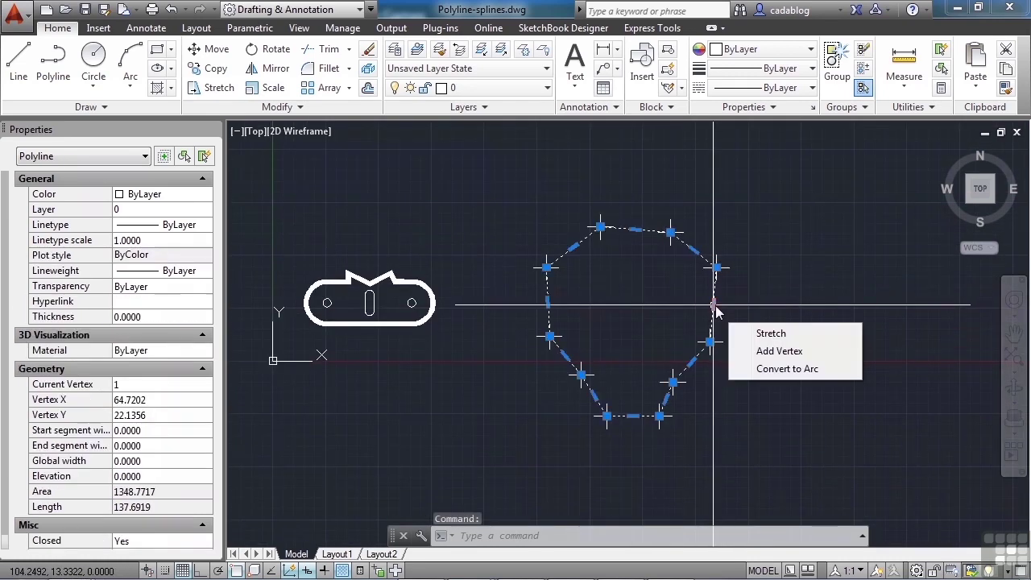
{"action": "scroll", "coordinate": [715, 305], "scroll_direction": "up", "scroll_amount": 2}
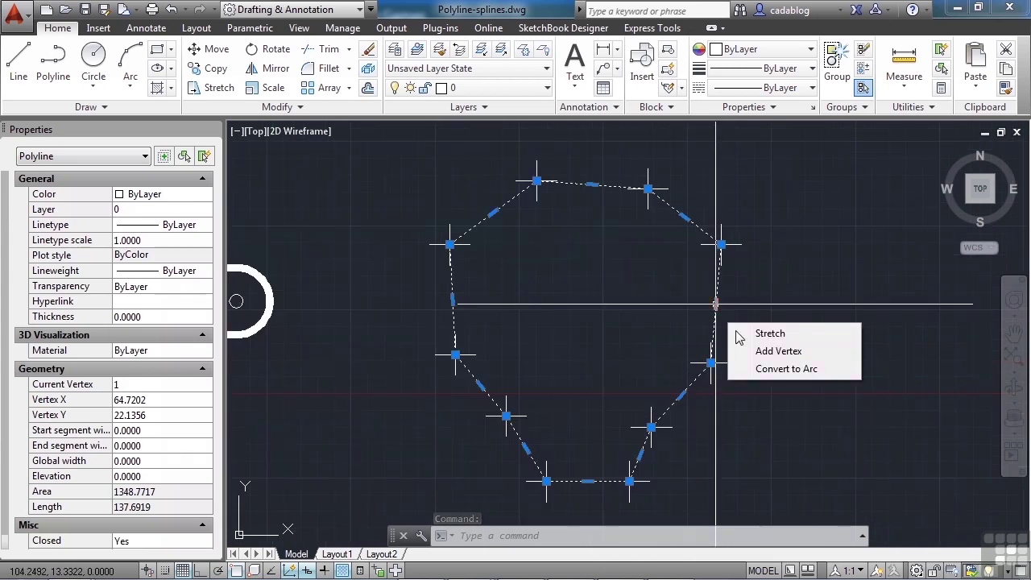
{"action": "left_click", "coordinate": [778, 371]}
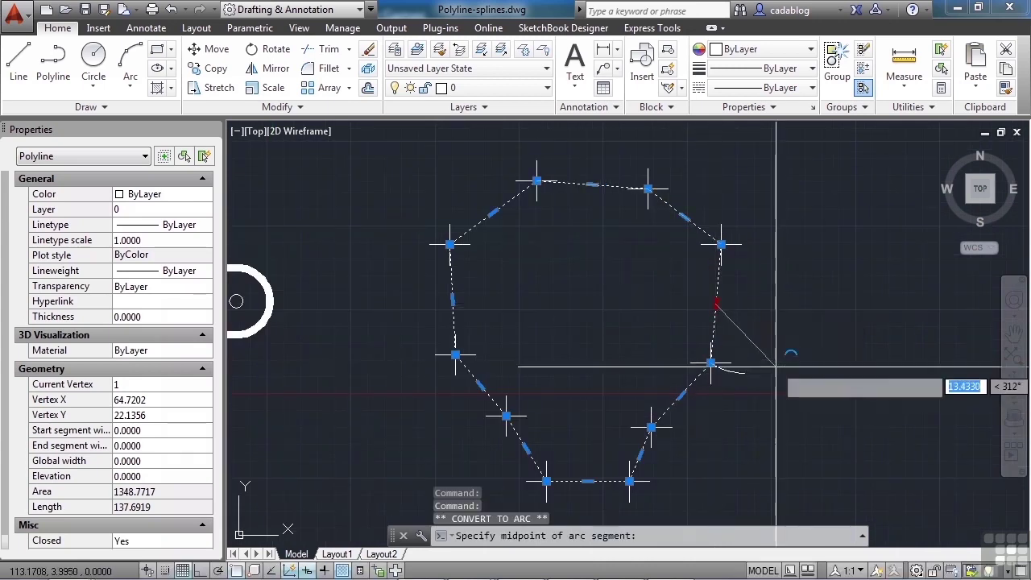
{"action": "scroll", "coordinate": [731, 321], "scroll_direction": "up", "scroll_amount": 2}
{"action": "left_click", "coordinate": [731, 320]}
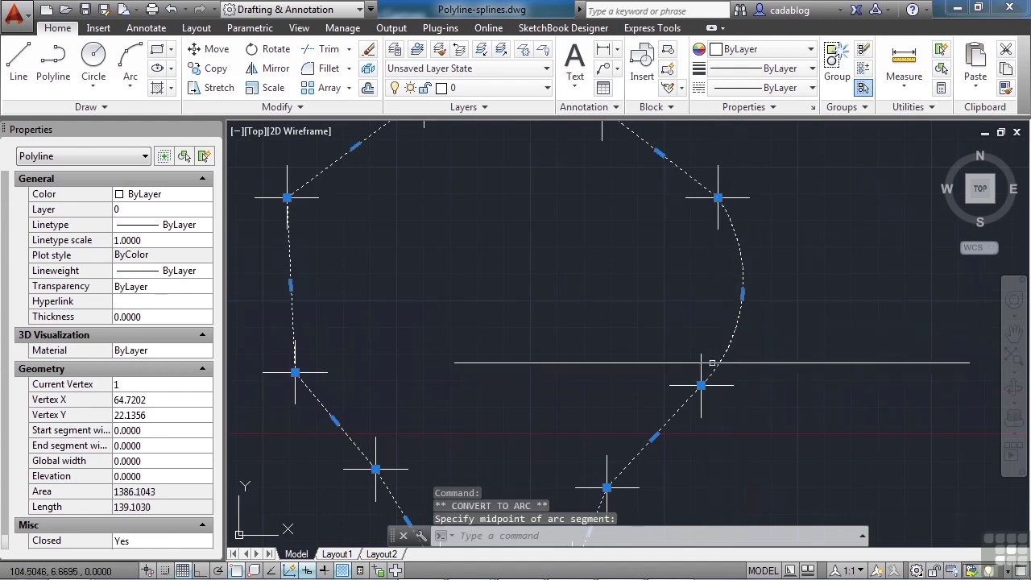
{"action": "left_click", "coordinate": [740, 282]}
{"action": "left_click", "coordinate": [742, 294]}
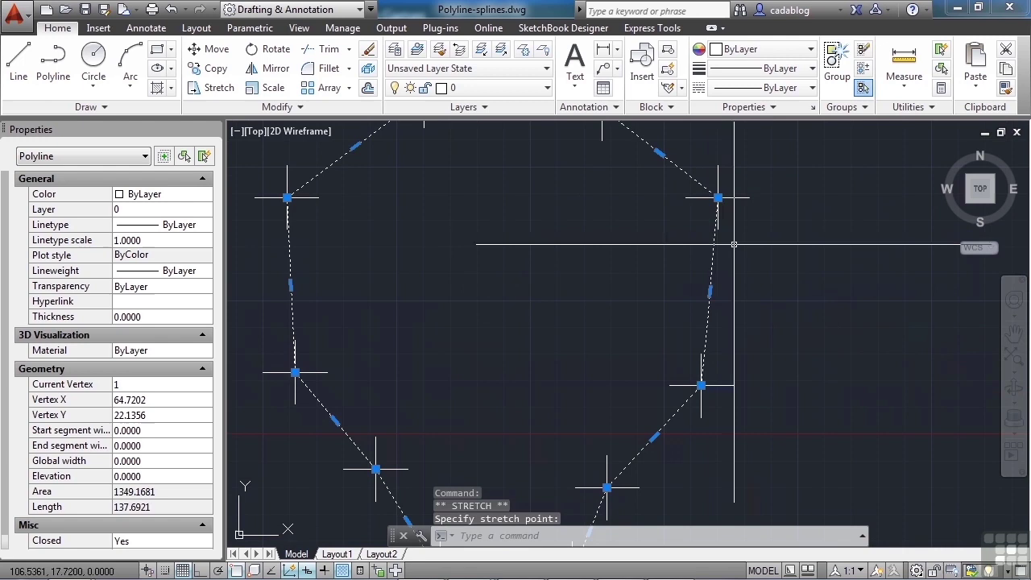
{"action": "left_click", "coordinate": [725, 288]}
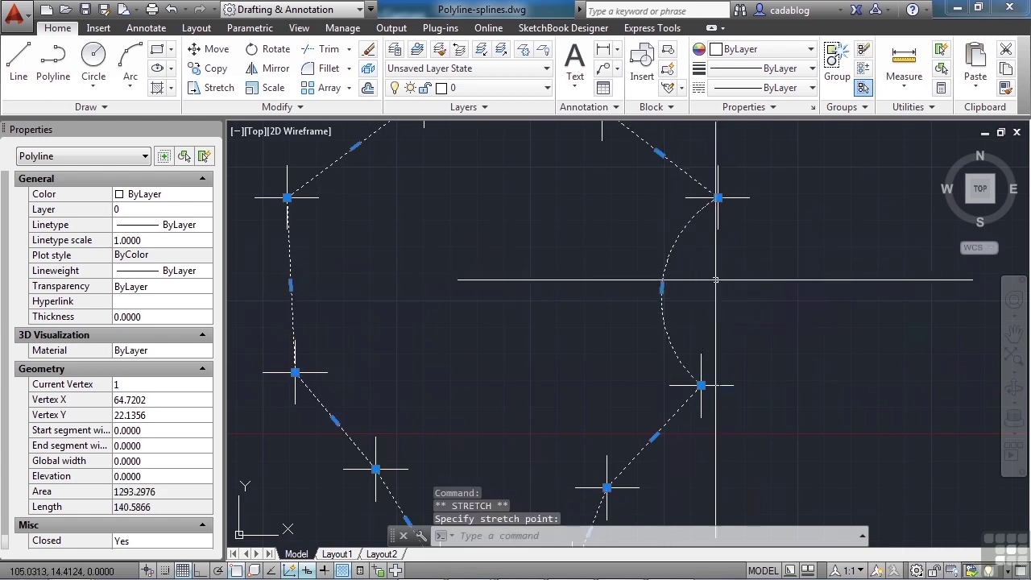
Spline-fit the polygon polyline with PEDIT into a smooth curve of area 1271.5573.
{"action": "key", "text": "Escape"}
{"action": "type", "text": "ped"}
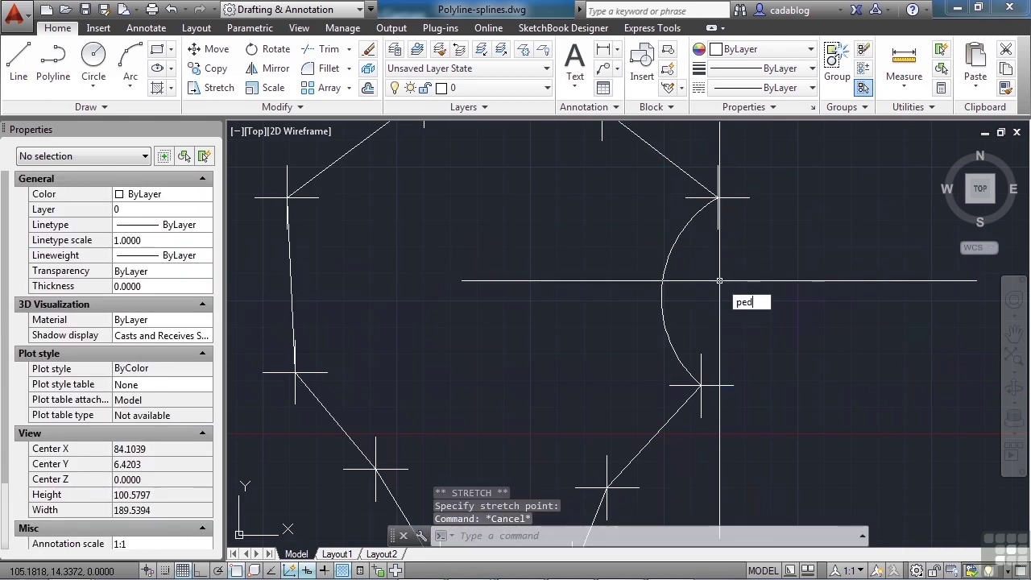
{"action": "key", "text": "Return"}
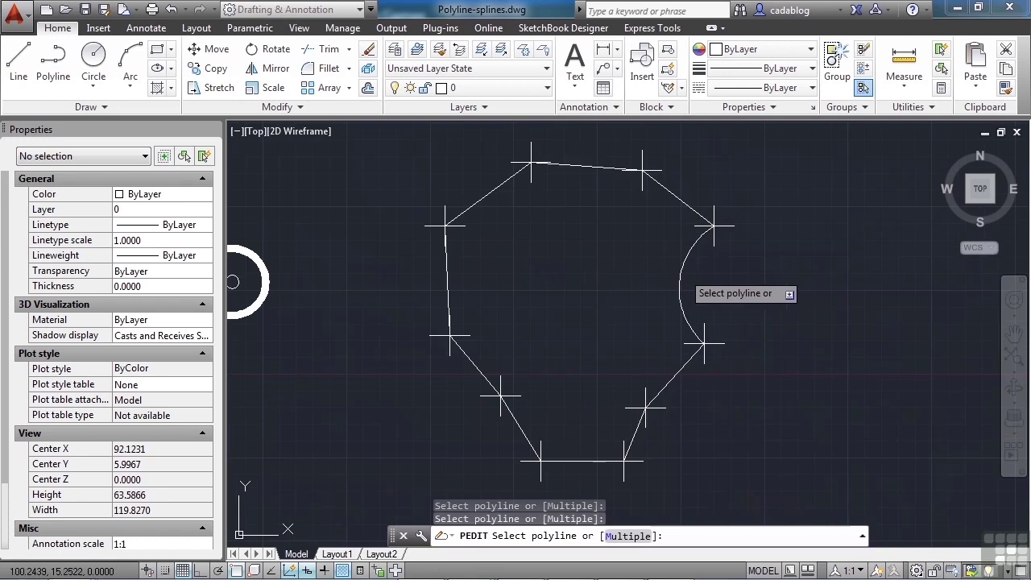
{"action": "left_click", "coordinate": [683, 272]}
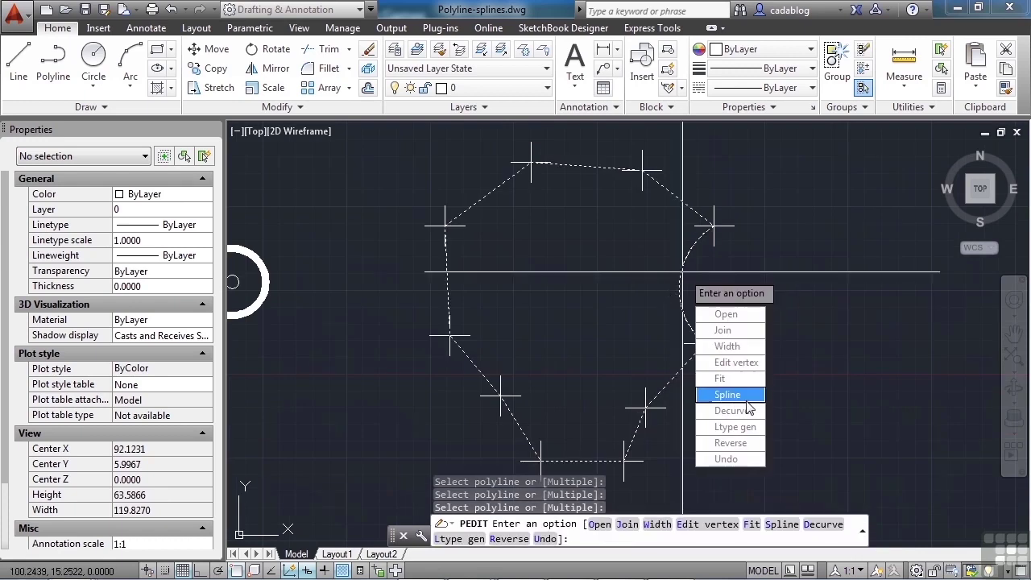
{"action": "key", "text": "Return"}
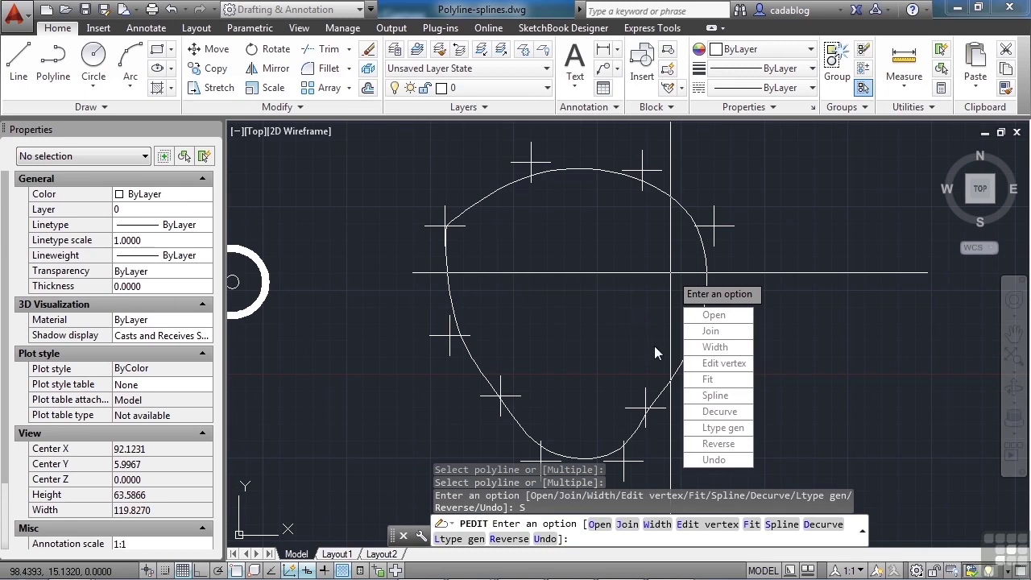
{"action": "key", "text": "Escape"}
Bring the large spline-fit shape back into view and select it.
{"action": "scroll", "coordinate": [699, 273], "scroll_direction": "down", "scroll_amount": 2}
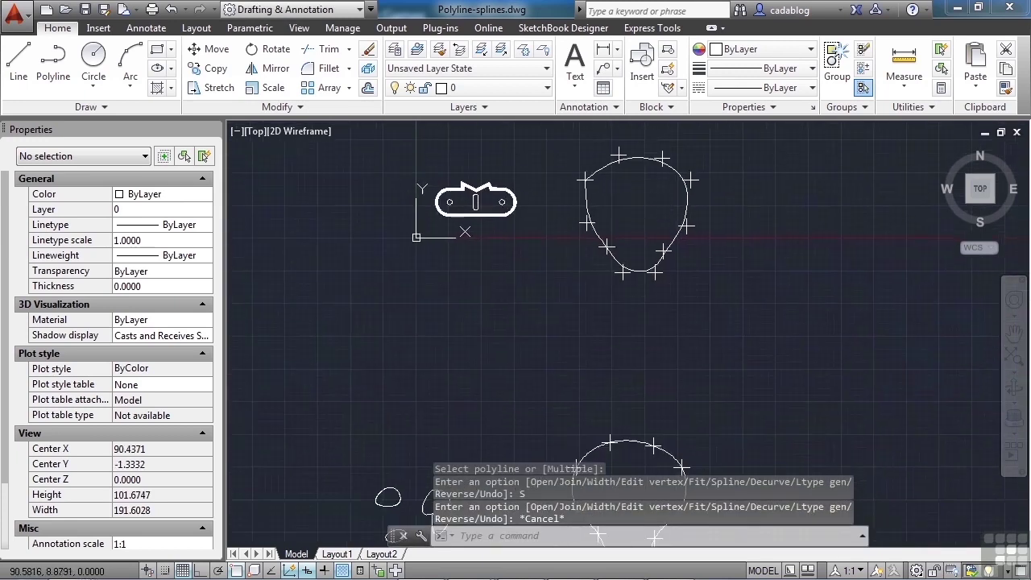
{"action": "middle_click_drag", "start_coordinate": [657, 330], "coordinate": [640, 233]}
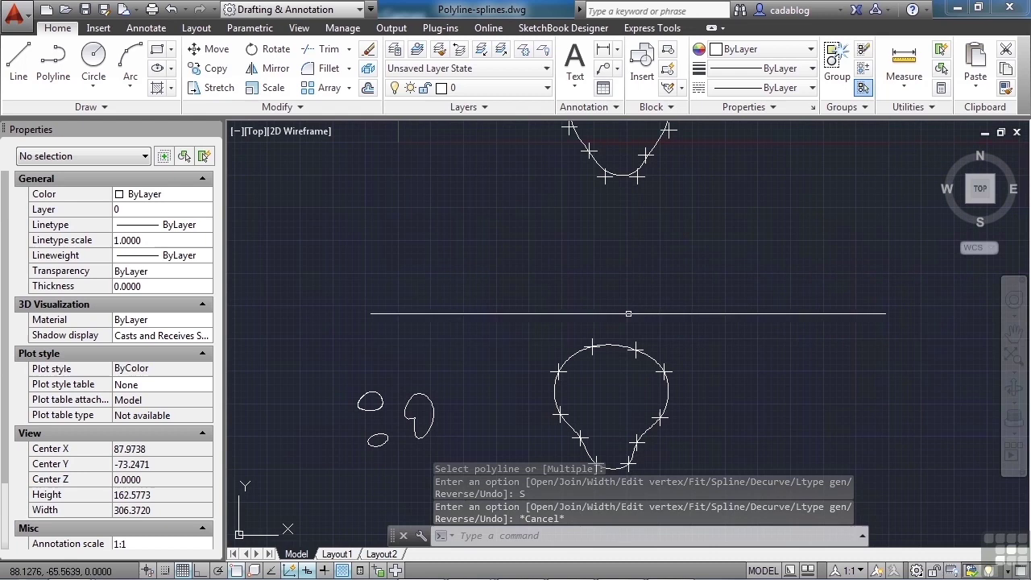
{"action": "middle_click_drag", "start_coordinate": [655, 193], "coordinate": [650, 40]}
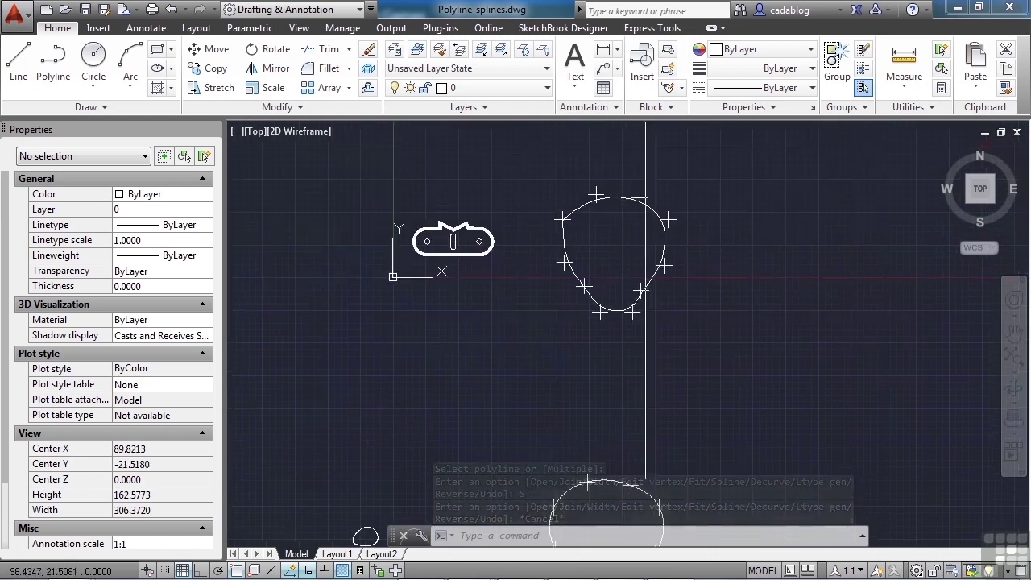
{"action": "scroll", "coordinate": [654, 183], "scroll_direction": "up", "scroll_amount": 3}
{"action": "left_click", "coordinate": [653, 184]}
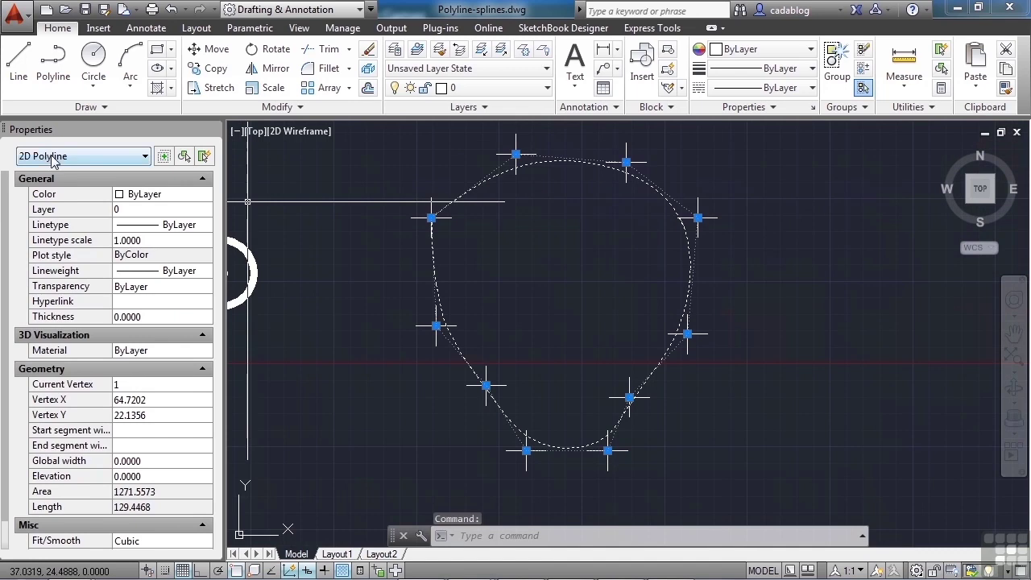
Decurve the spline-fit polyline with PE, restoring its straight-edged polygon.
{"action": "key", "text": "Escape"}
{"action": "type", "text": "pe"}
{"action": "key", "text": "Return"}
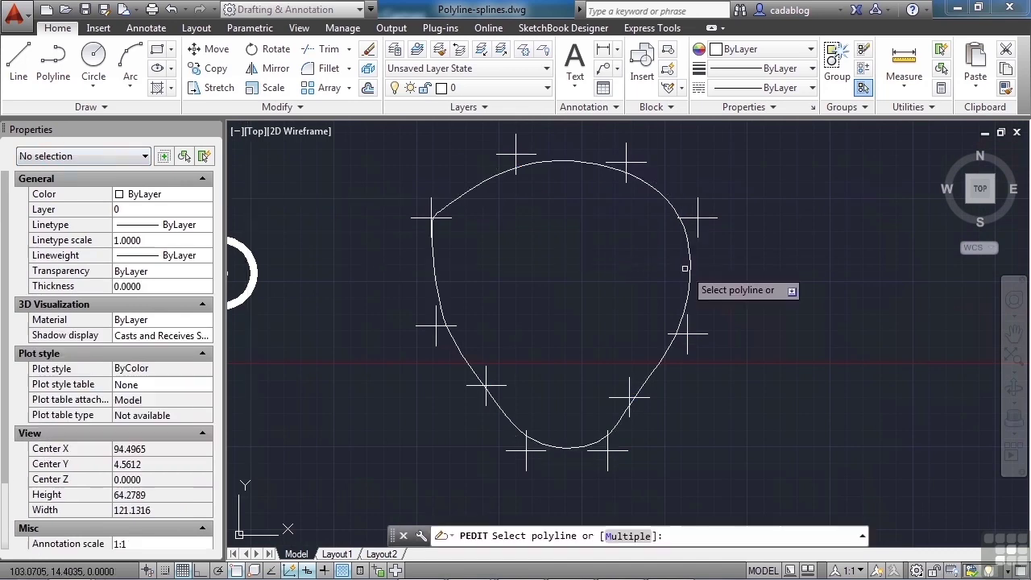
{"action": "left_click", "coordinate": [689, 269]}
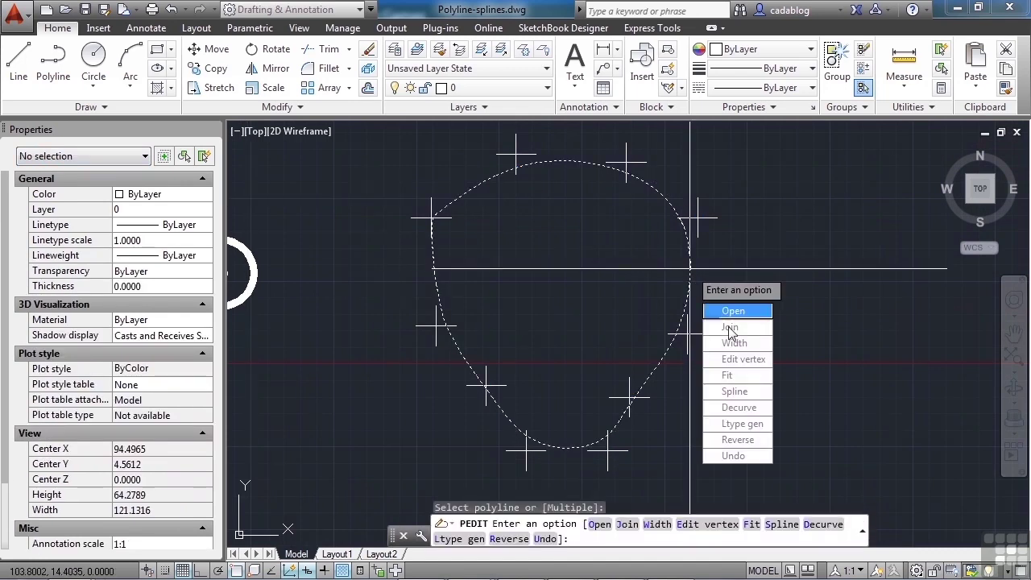
{"action": "left_click", "coordinate": [741, 409]}
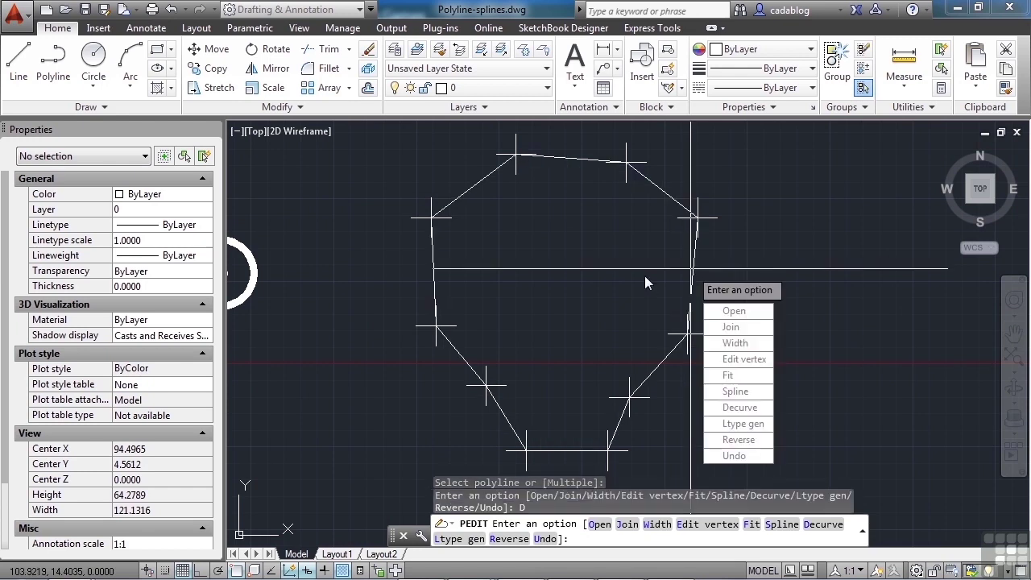
{"action": "key", "text": "Escape"}
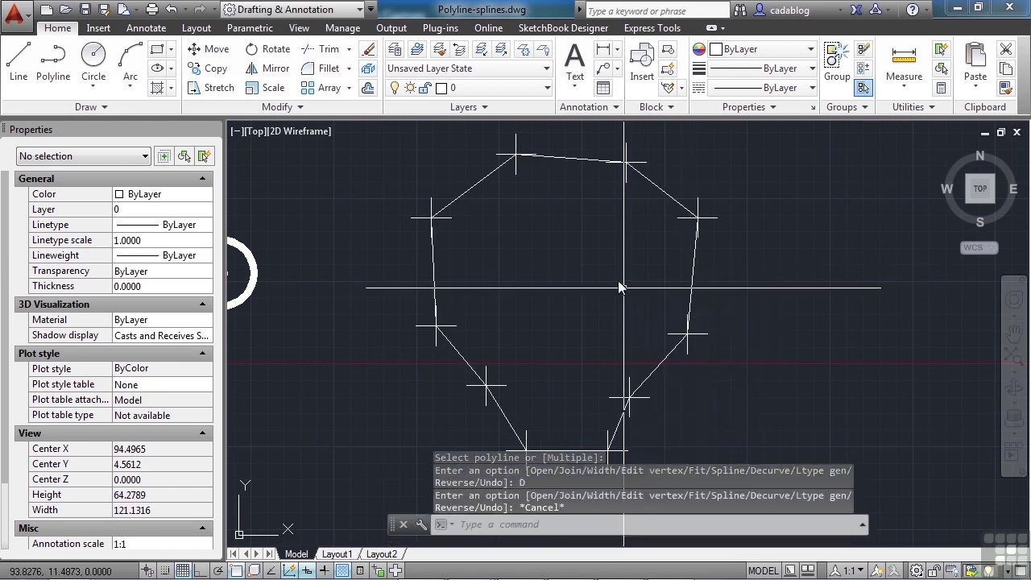
{"action": "scroll", "coordinate": [725, 211], "scroll_direction": "down", "scroll_amount": 2}
{"action": "scroll", "coordinate": [706, 258], "scroll_direction": "down", "scroll_amount": 3}
{"action": "scroll", "coordinate": [692, 269], "scroll_direction": "down", "scroll_amount": 1}
{"action": "scroll", "coordinate": [699, 311], "scroll_direction": "up", "scroll_amount": 4}
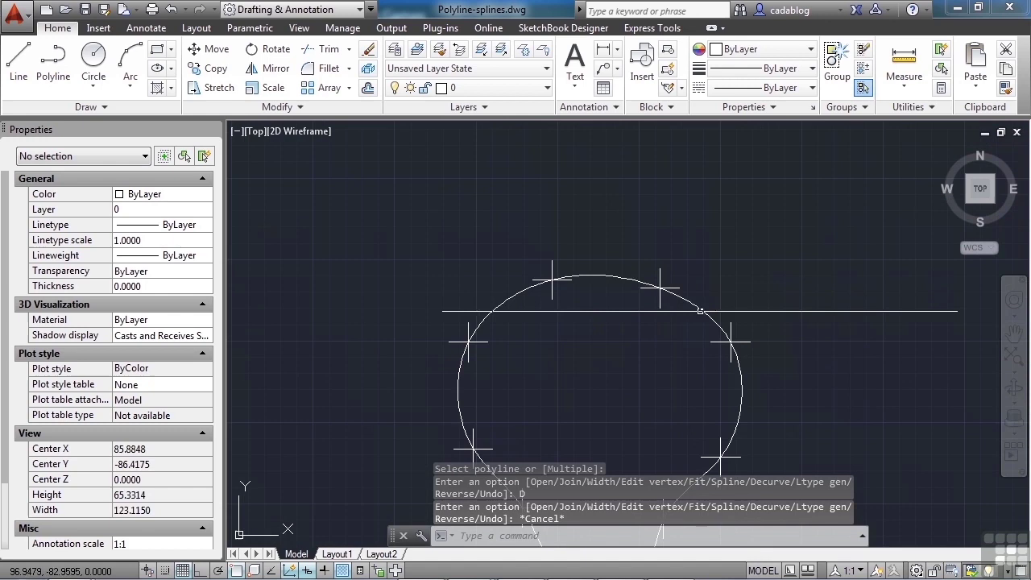
{"action": "left_click", "coordinate": [699, 311]}
{"action": "scroll", "coordinate": [645, 226], "scroll_direction": "down", "scroll_amount": 2}
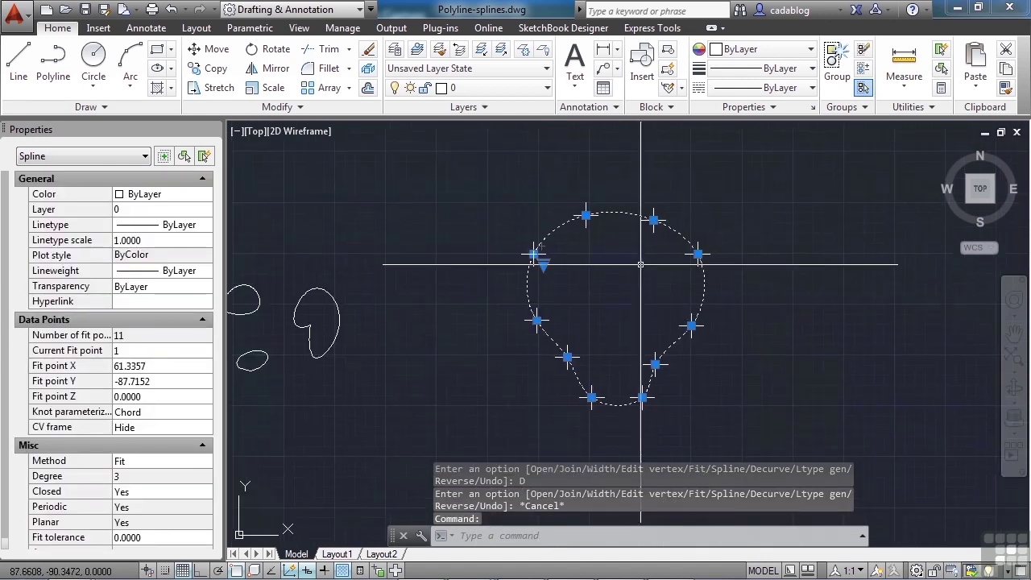
{"action": "key", "text": "Escape"}
{"action": "key", "text": "Escape"}
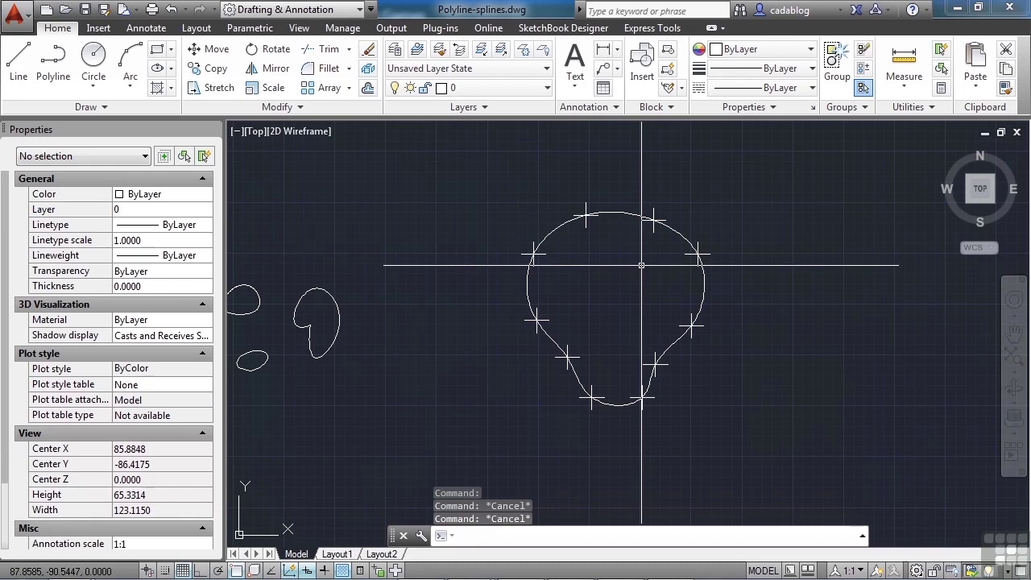
{"action": "left_click", "coordinate": [625, 215]}
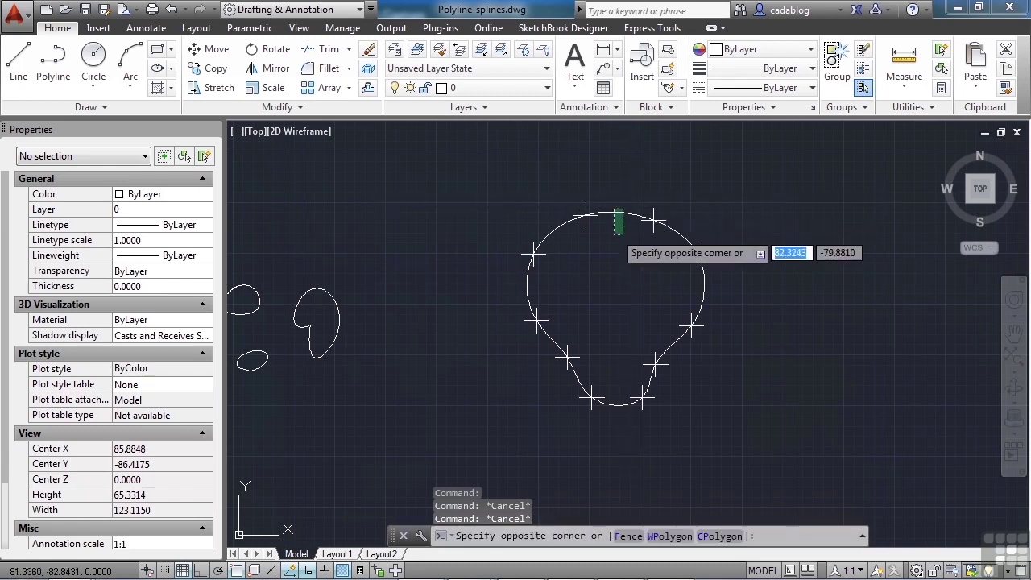
{"action": "left_click", "coordinate": [613, 237]}
{"action": "scroll", "coordinate": [599, 224], "scroll_direction": "up", "scroll_amount": 2}
{"action": "mouse_move", "coordinate": [578, 212]}
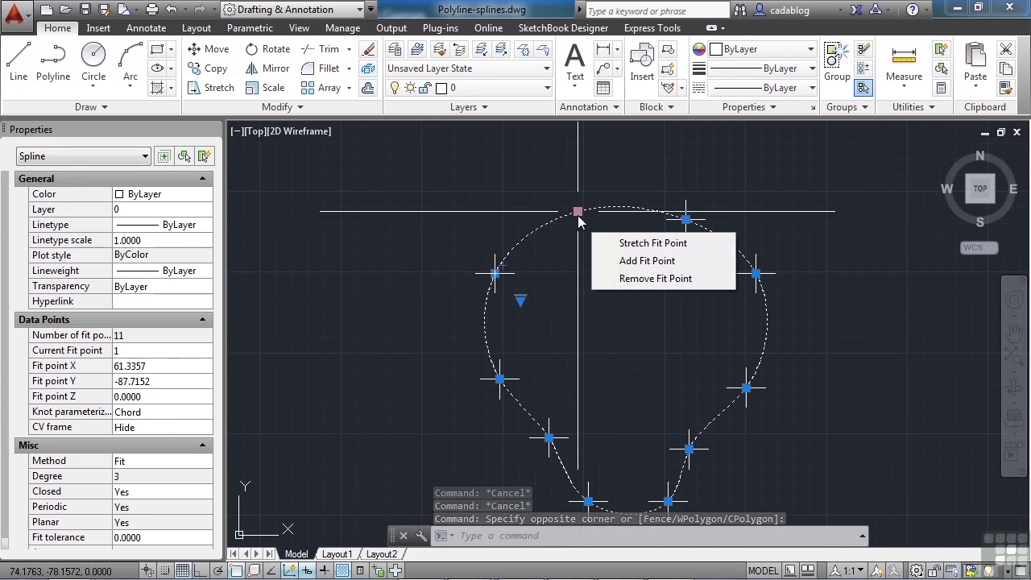
{"action": "left_click", "coordinate": [642, 263]}
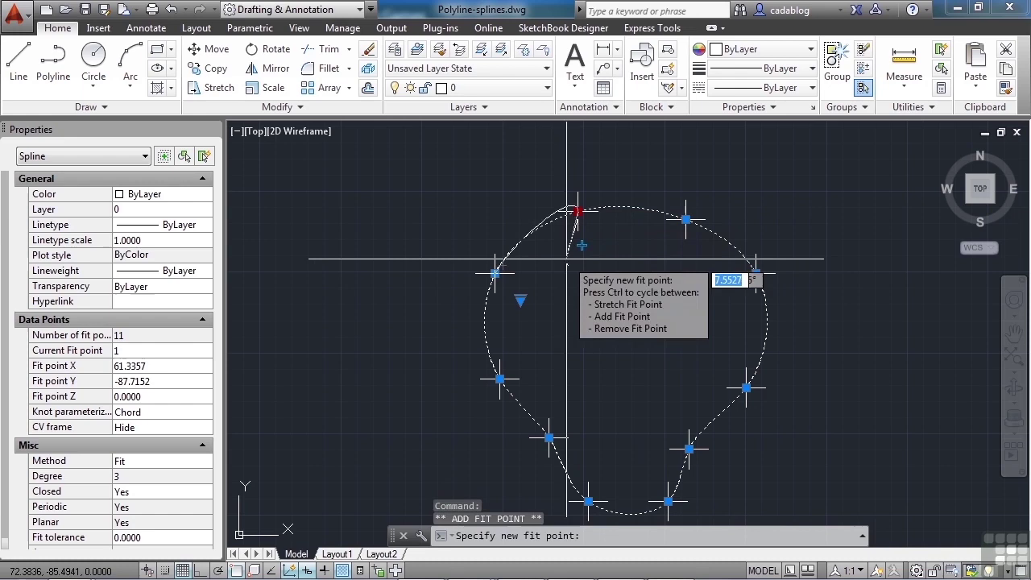
{"action": "left_click", "coordinate": [592, 252]}
{"action": "mouse_move", "coordinate": [591, 251]}
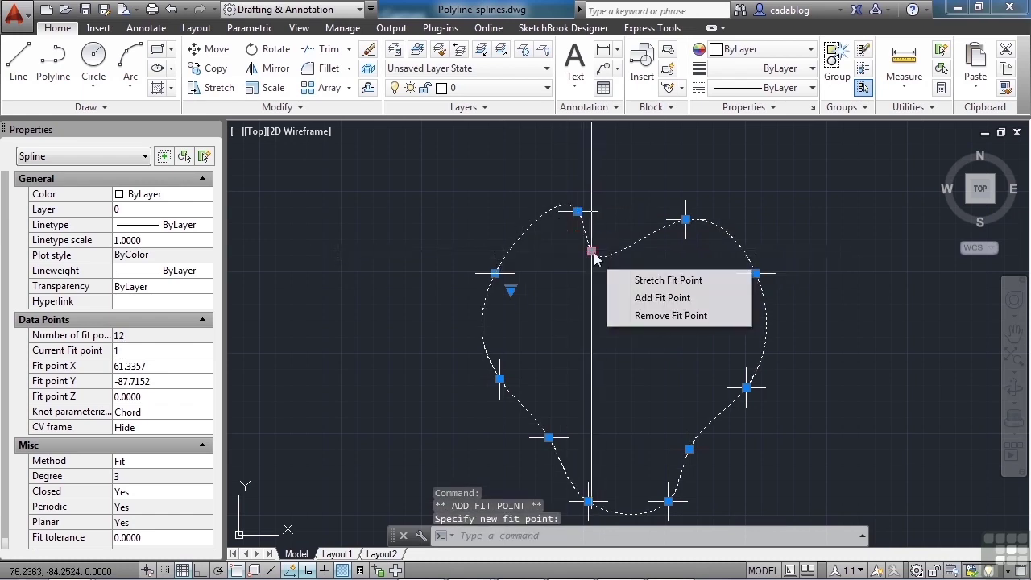
{"action": "left_click", "coordinate": [638, 316]}
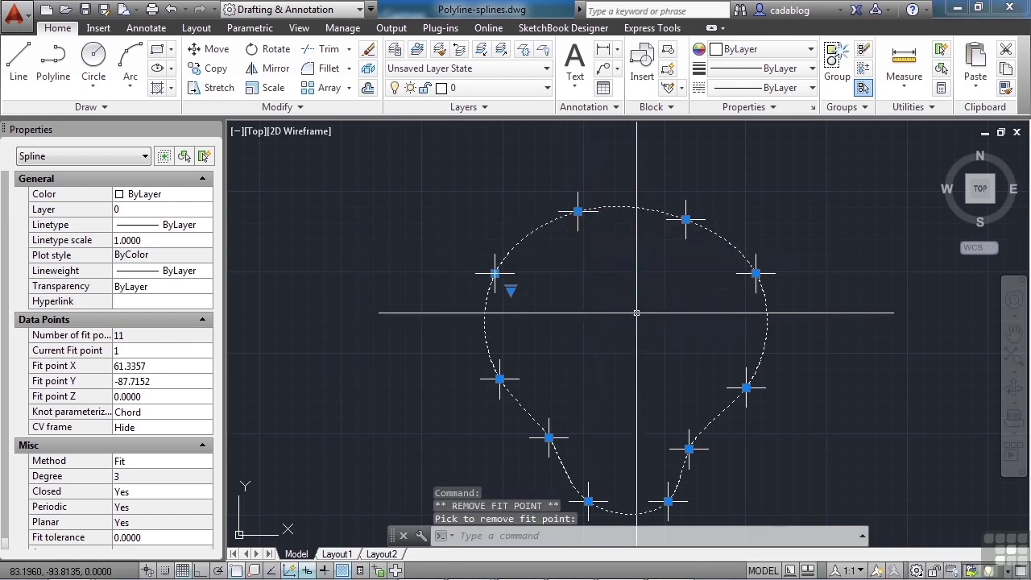
{"action": "key", "text": "Escape"}
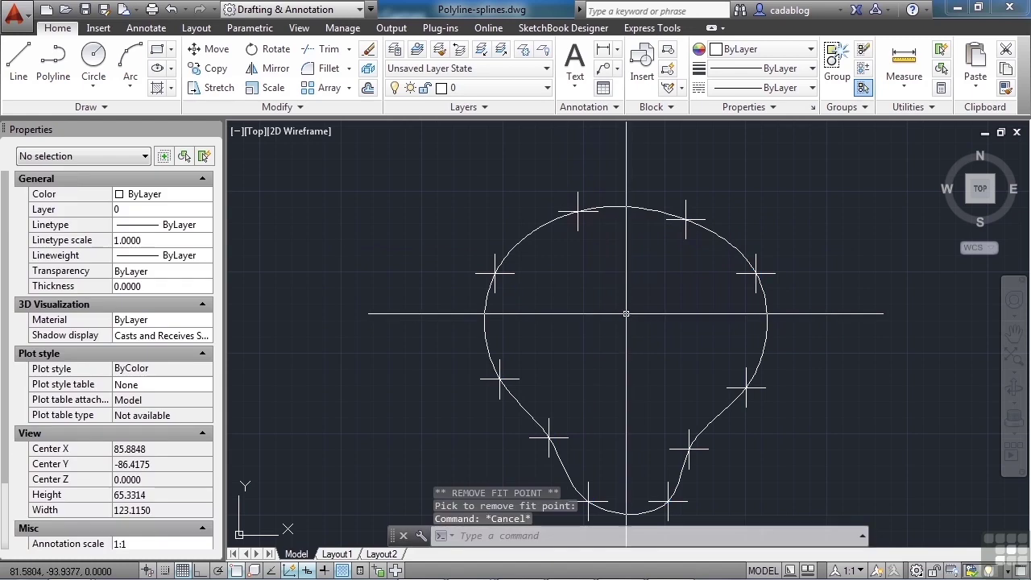
{"action": "scroll", "coordinate": [612, 318], "scroll_direction": "down", "scroll_amount": 3}
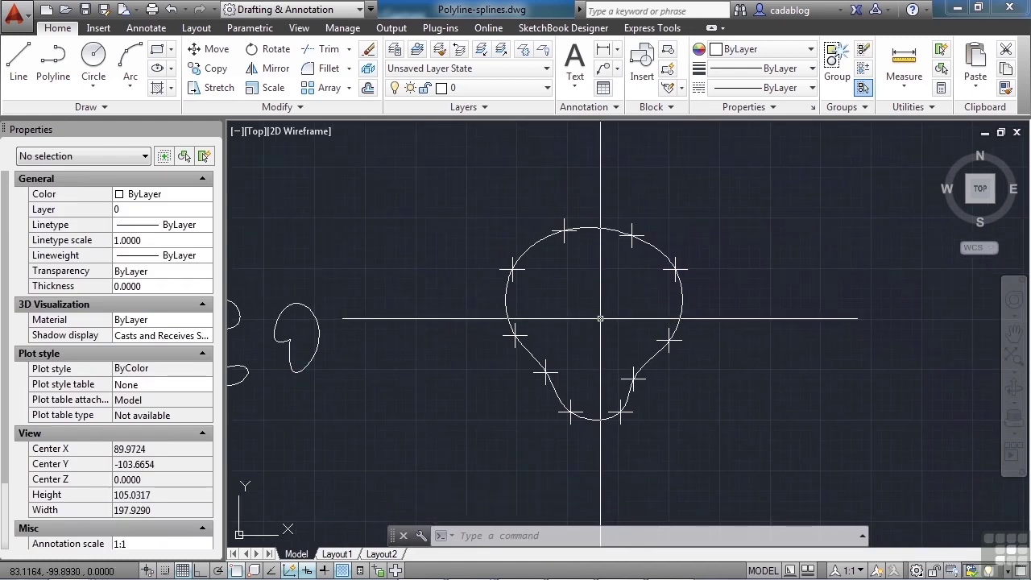
Use SPLINEDIT to convert the teardrop spline into a polyline at precision 10.
{"action": "type", "text": "line"}
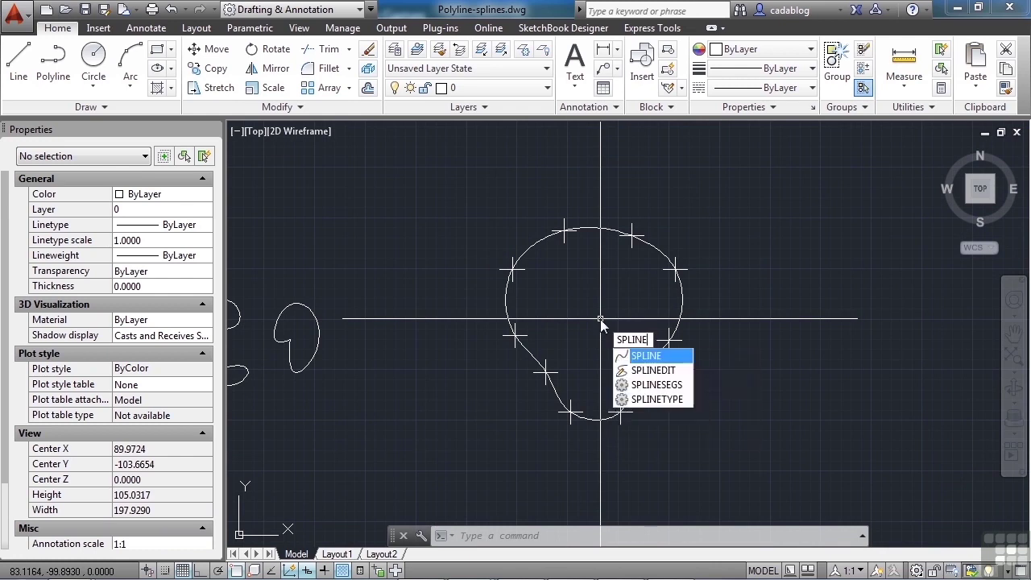
{"action": "key", "text": "Down"}
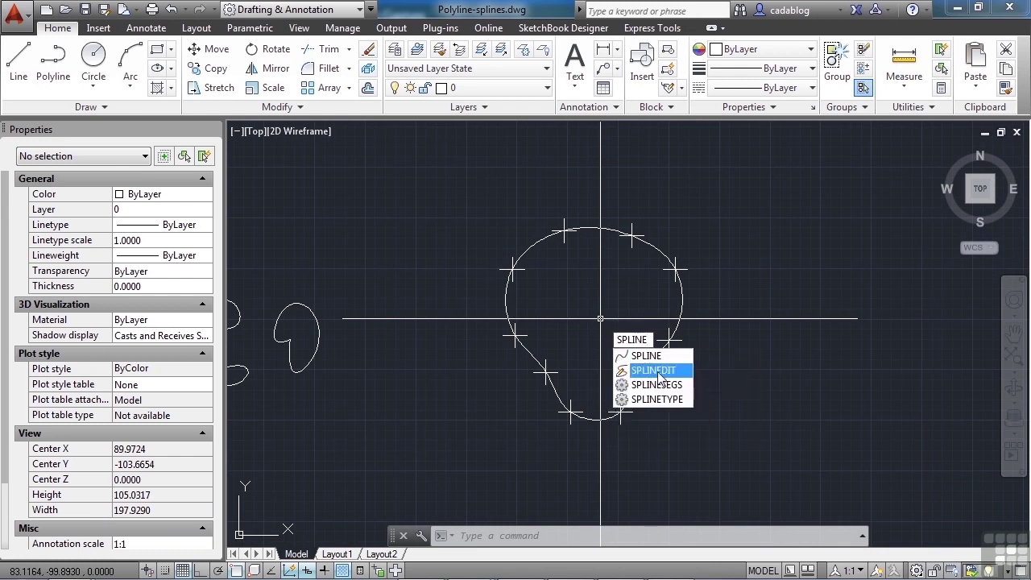
{"action": "key", "text": "Return"}
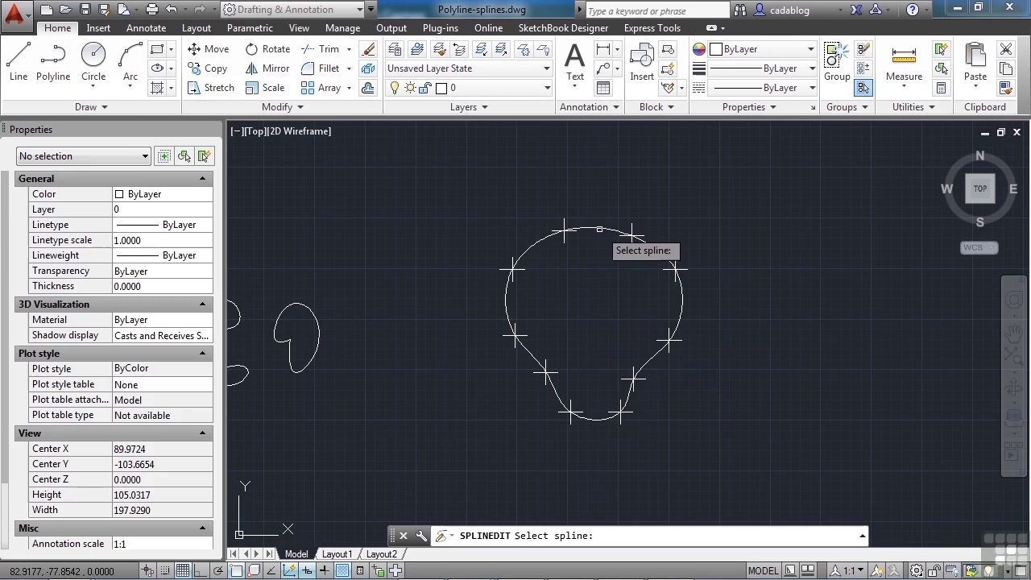
{"action": "left_click", "coordinate": [599, 229]}
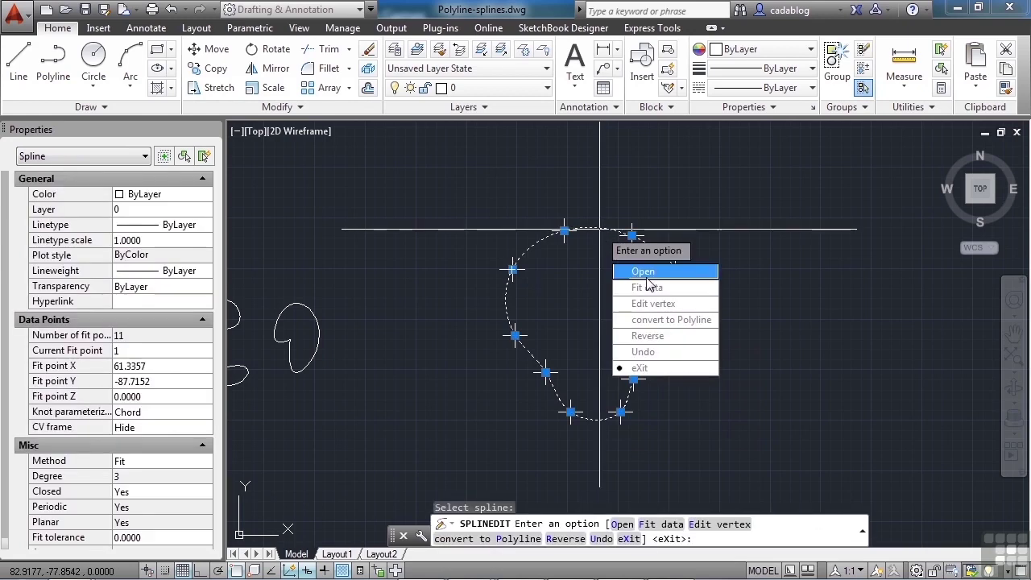
{"action": "left_click", "coordinate": [699, 321]}
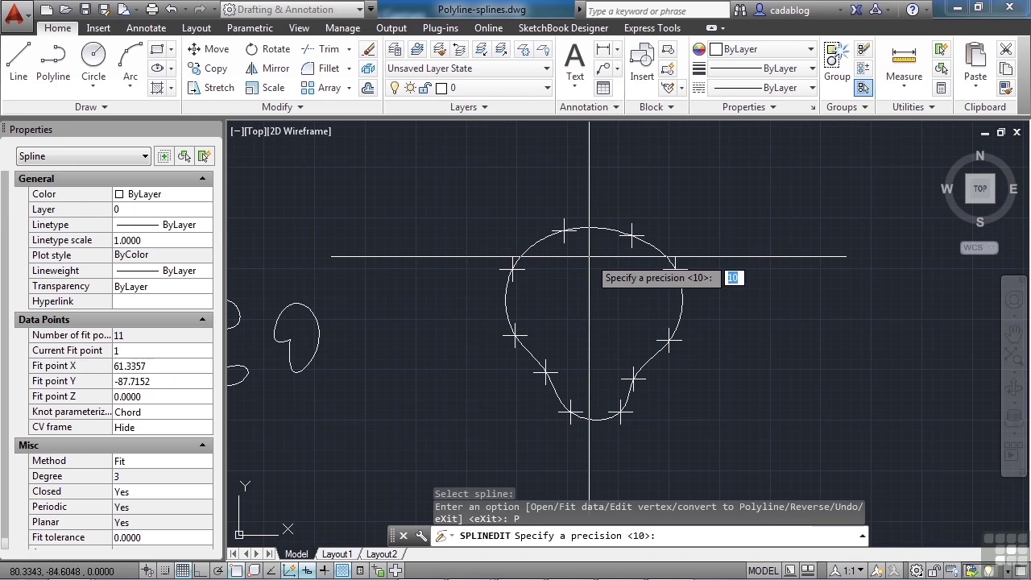
{"action": "key", "text": "Return"}
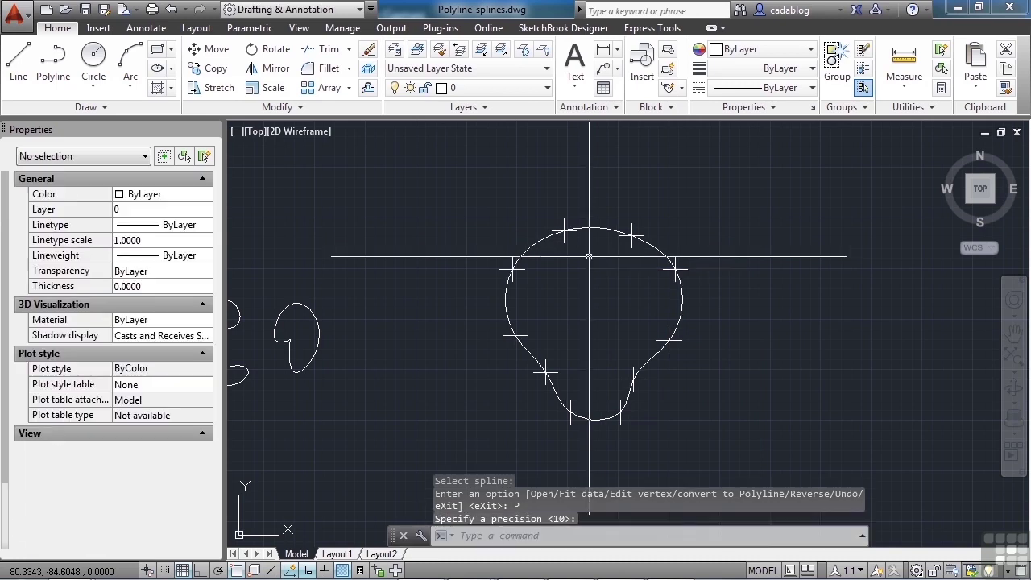
{"action": "scroll", "coordinate": [591, 247], "scroll_direction": "up", "scroll_amount": 2}
{"action": "scroll", "coordinate": [564, 217], "scroll_direction": "up", "scroll_amount": 2}
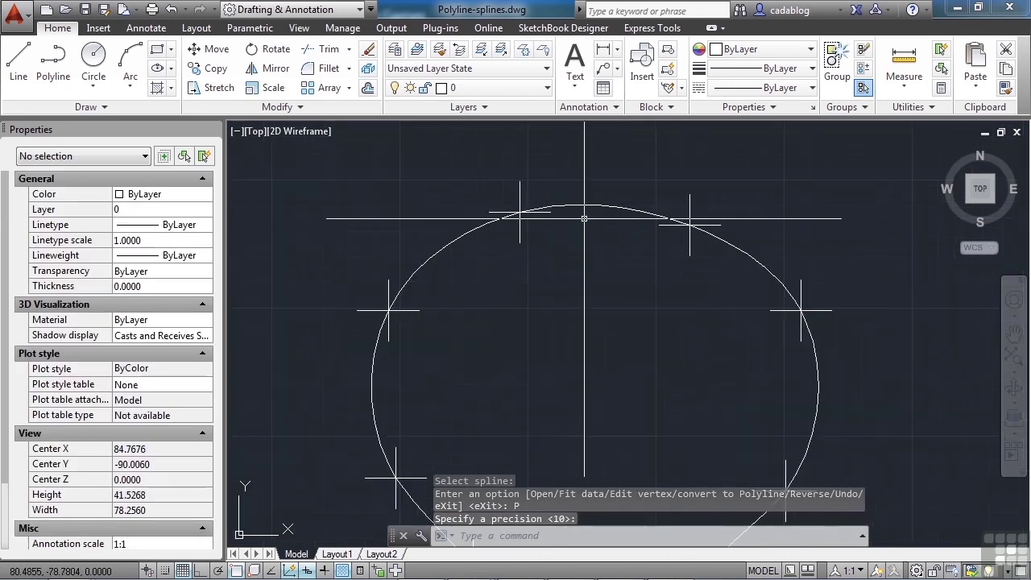
{"action": "key", "text": "Return"}
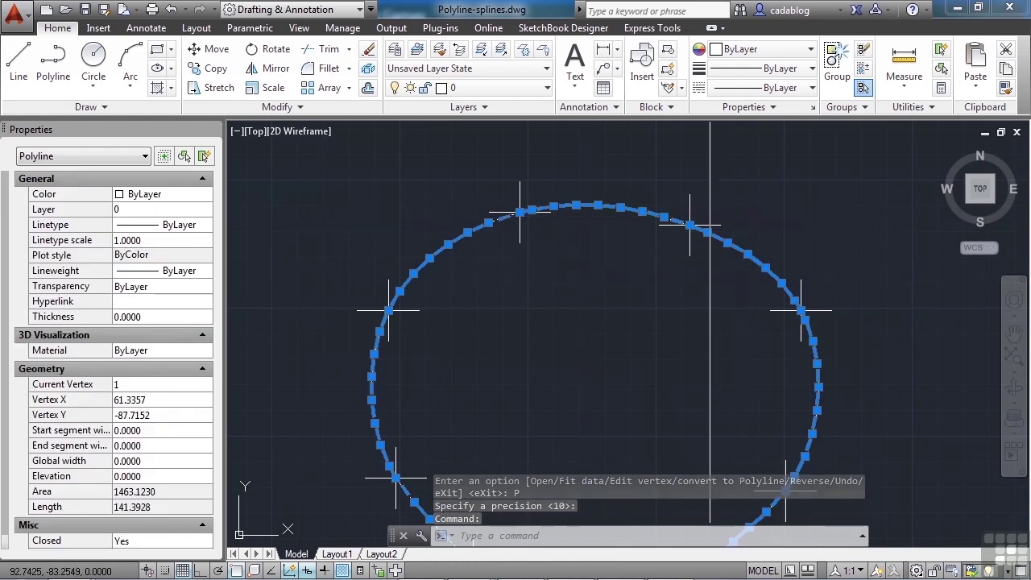
{"action": "scroll", "coordinate": [563, 213], "scroll_direction": "up", "scroll_amount": 8}
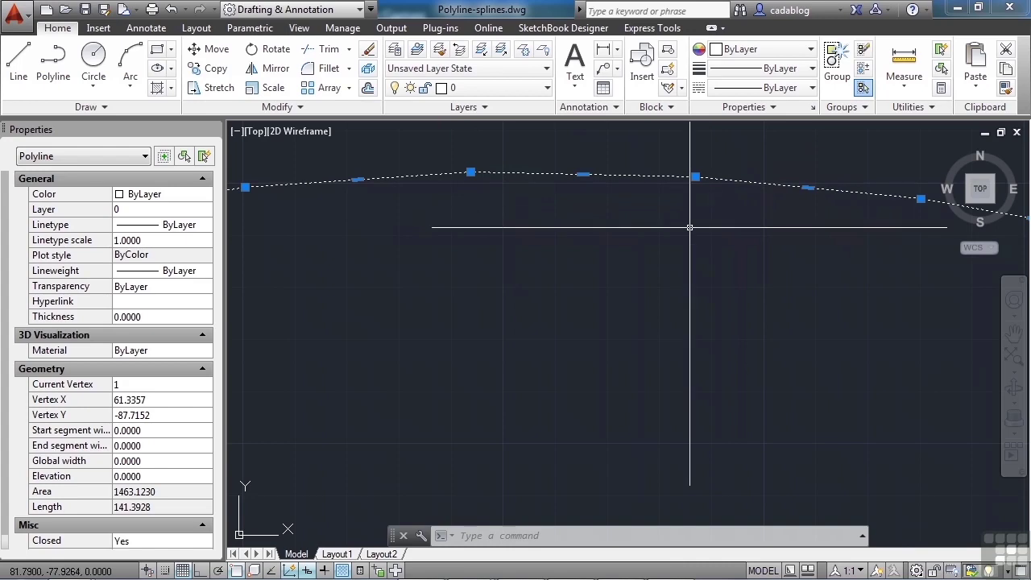
{"action": "scroll", "coordinate": [684, 226], "scroll_direction": "up", "scroll_amount": 2}
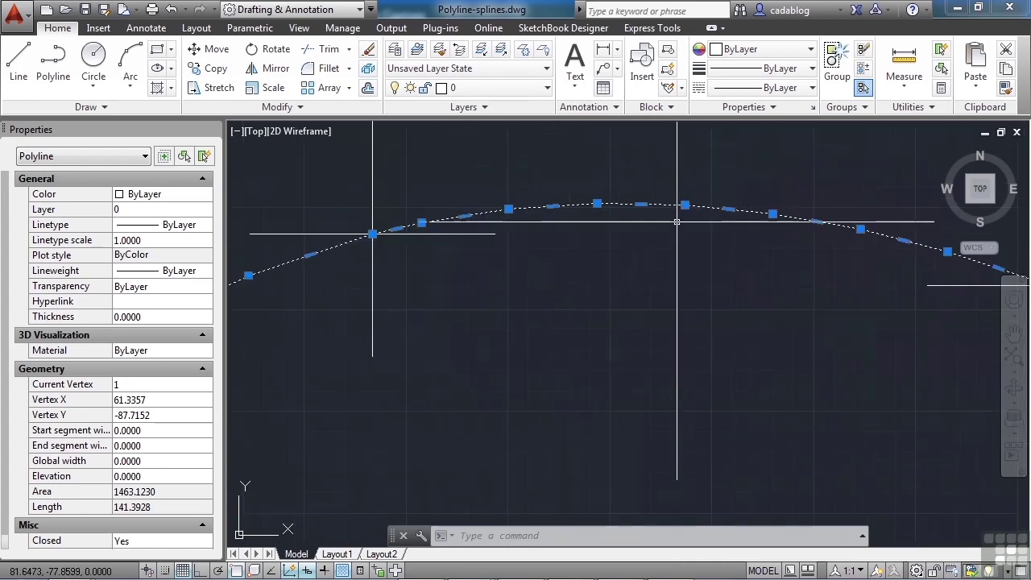
{"action": "scroll", "coordinate": [652, 262], "scroll_direction": "down", "scroll_amount": 2}
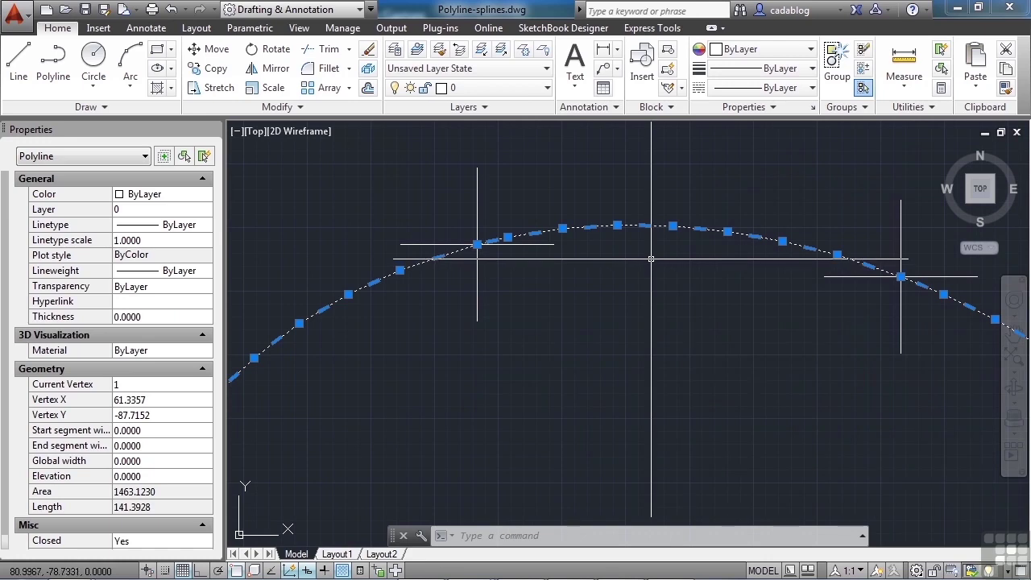
{"action": "scroll", "coordinate": [651, 263], "scroll_direction": "up", "scroll_amount": 3}
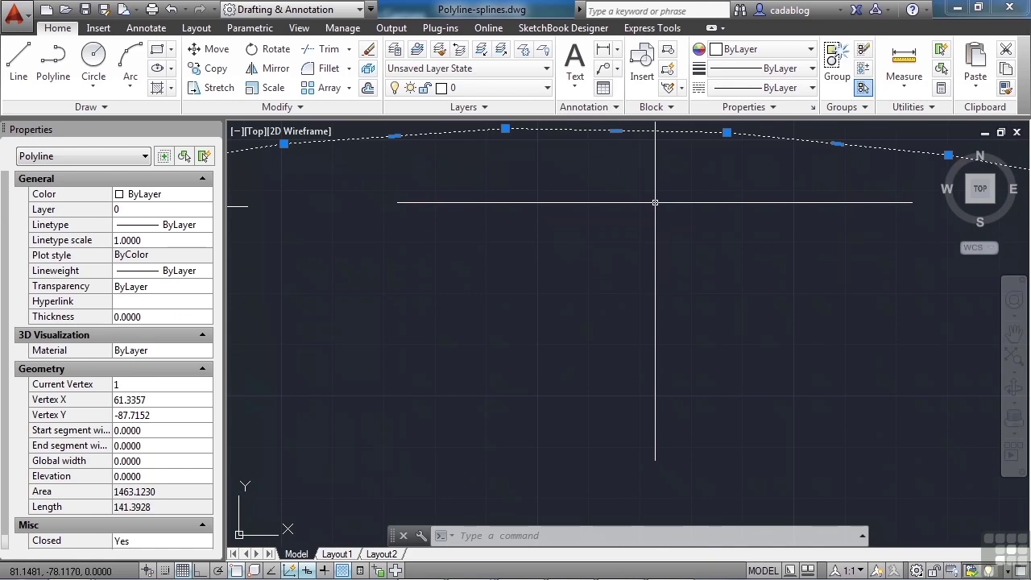
{"action": "scroll", "coordinate": [656, 206], "scroll_direction": "down", "scroll_amount": 8}
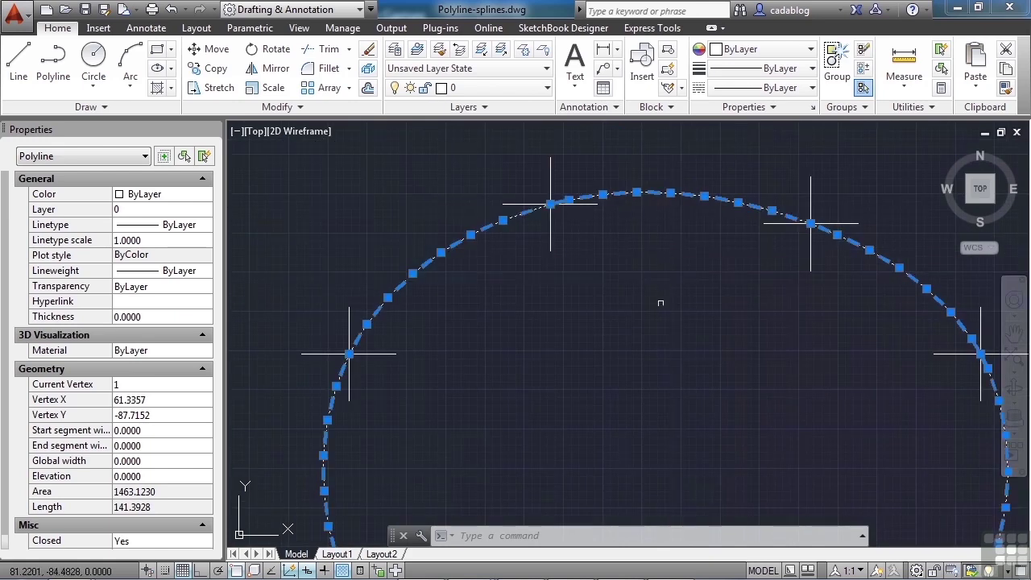
{"action": "key", "text": "Escape"}
{"action": "scroll", "coordinate": [619, 272], "scroll_direction": "down", "scroll_amount": 5}
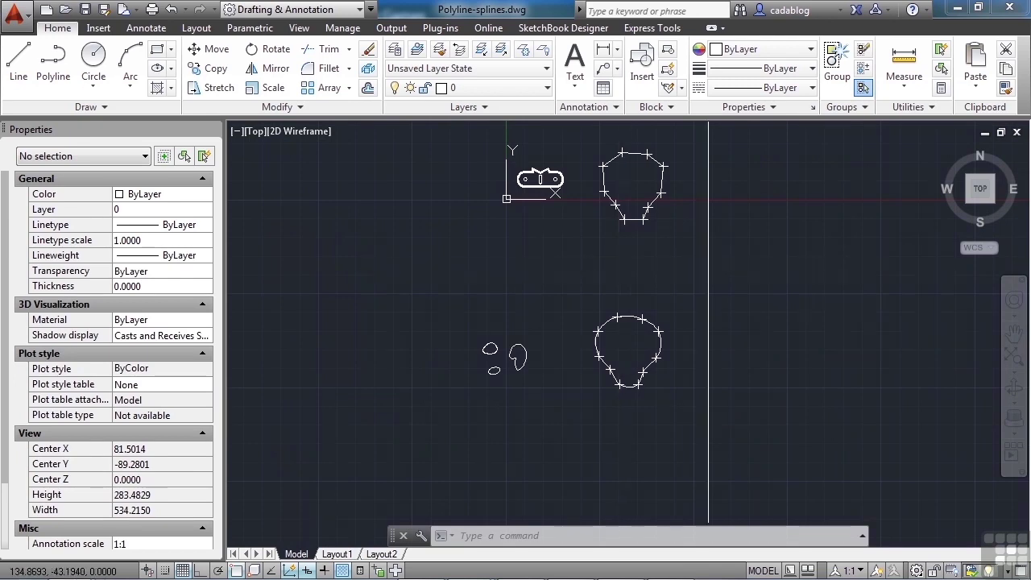
{"action": "middle_click_drag", "start_coordinate": [707, 266], "coordinate": [694, 288]}
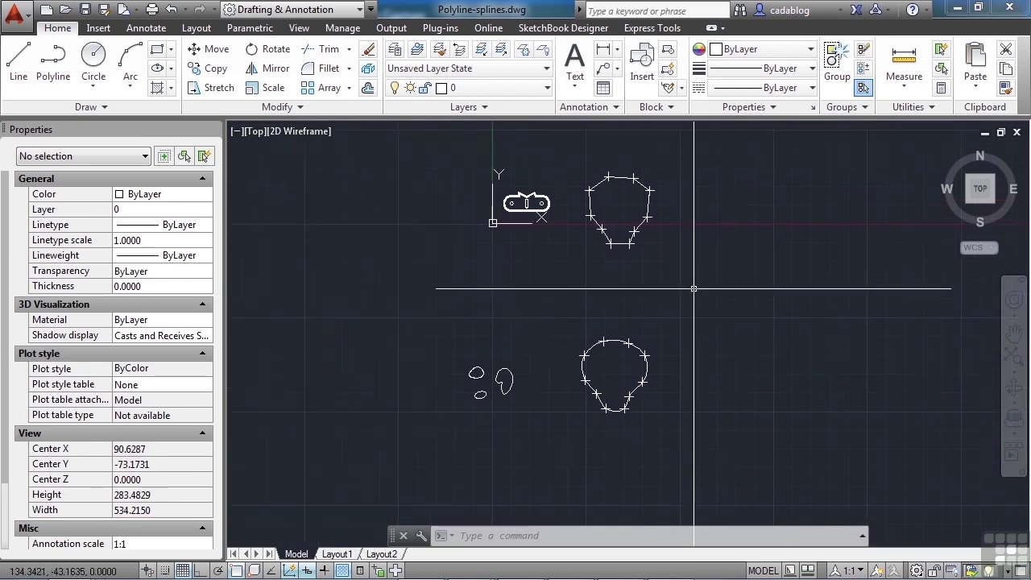